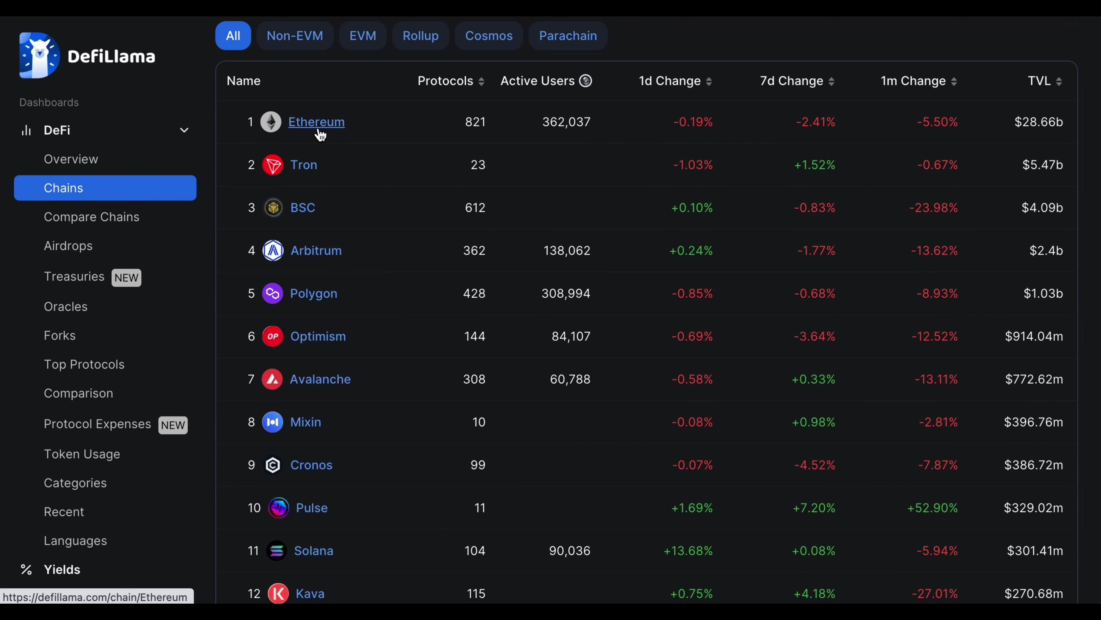
Step: Examine the chain ranking table's columns through Mcap/TVL and the Total Value Locked charts for all chains
{"action": "scroll", "coordinate": [728, 111], "scroll_direction": "right", "scroll_amount": 5}
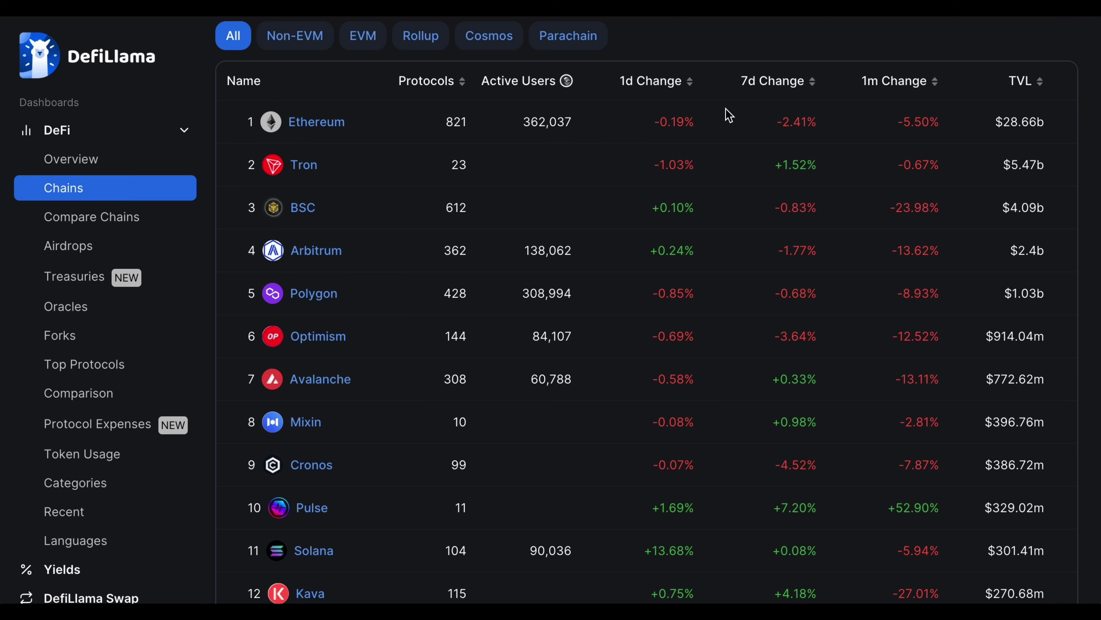
{"action": "scroll", "coordinate": [870, 136], "scroll_direction": "right", "scroll_amount": 8}
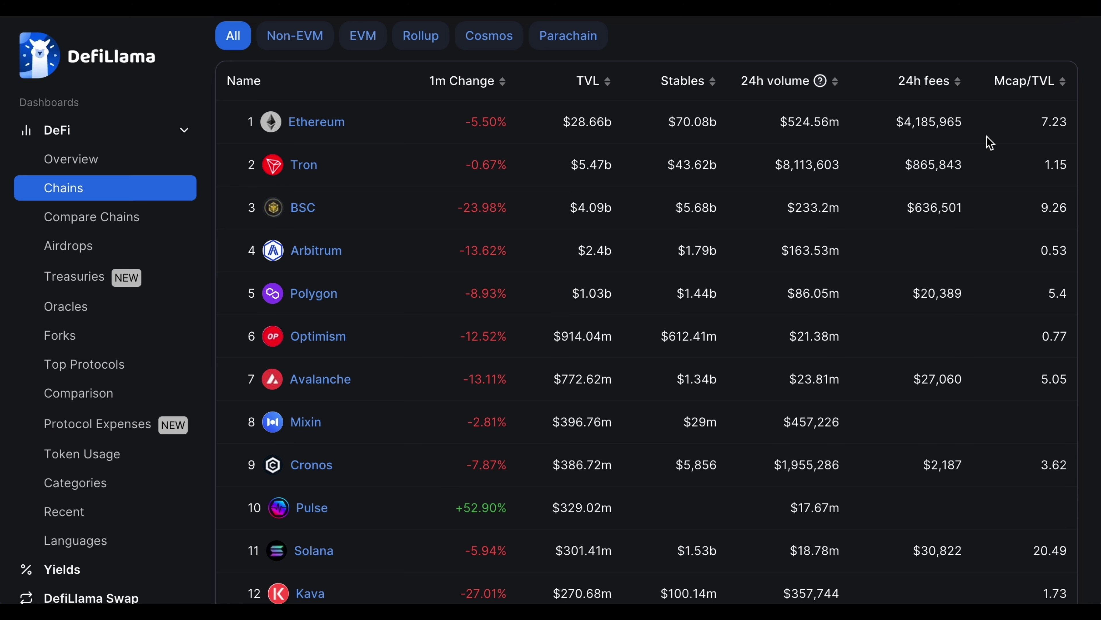
{"action": "scroll", "coordinate": [986, 136], "scroll_direction": "left", "scroll_amount": 10}
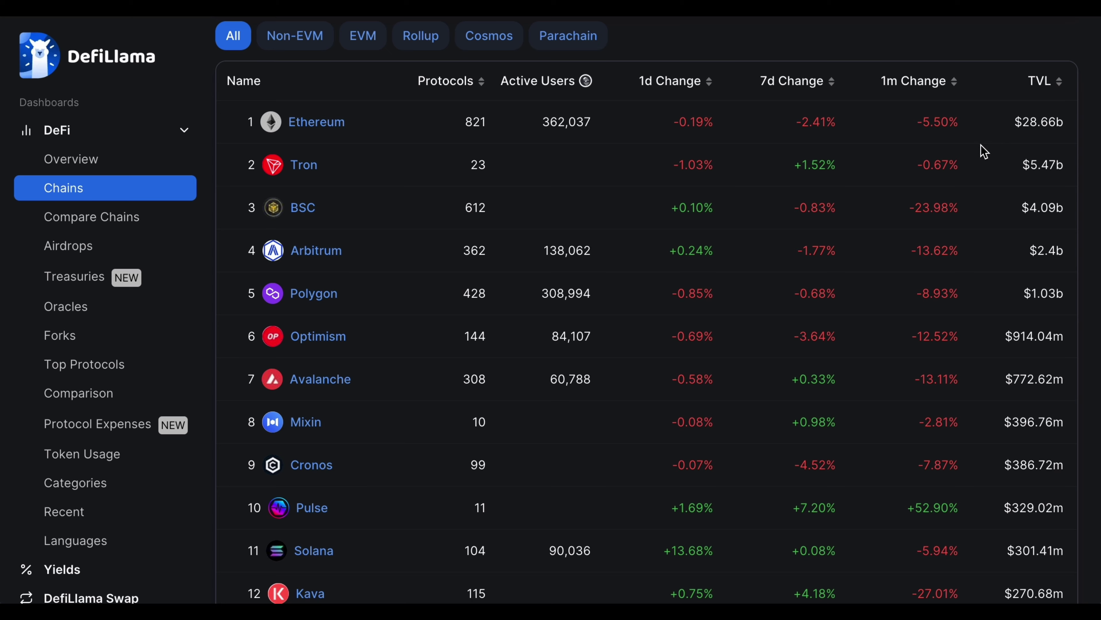
{"action": "scroll", "coordinate": [988, 152], "scroll_direction": "up", "scroll_amount": 10}
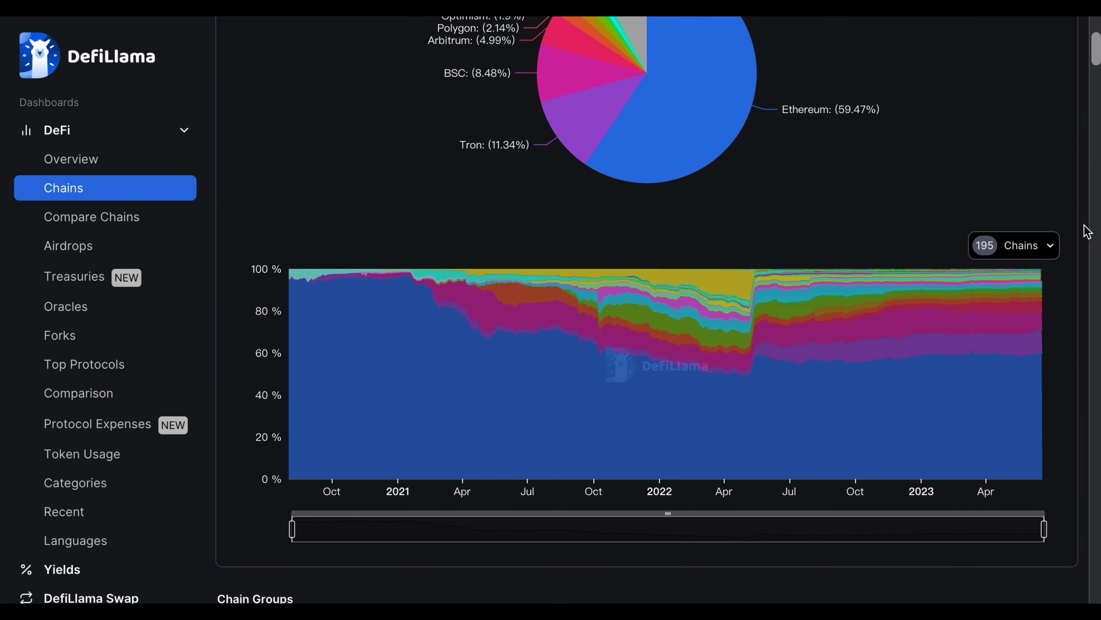
{"action": "scroll", "coordinate": [1087, 232], "scroll_direction": "up", "scroll_amount": 4}
{"action": "scroll", "coordinate": [1088, 232], "scroll_direction": "down", "scroll_amount": 1}
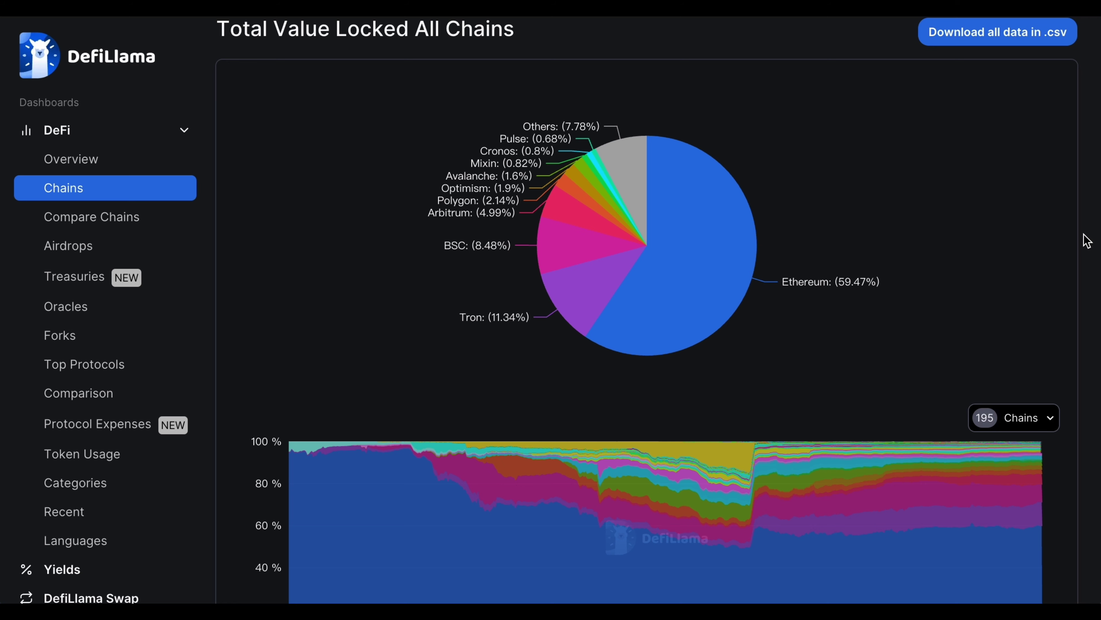
Step: Open the DeFi Overview dashboard and examine its total TVL chart and the Protocol Rankings table
{"action": "left_click", "coordinate": [72, 142]}
{"action": "left_click", "coordinate": [87, 130]}
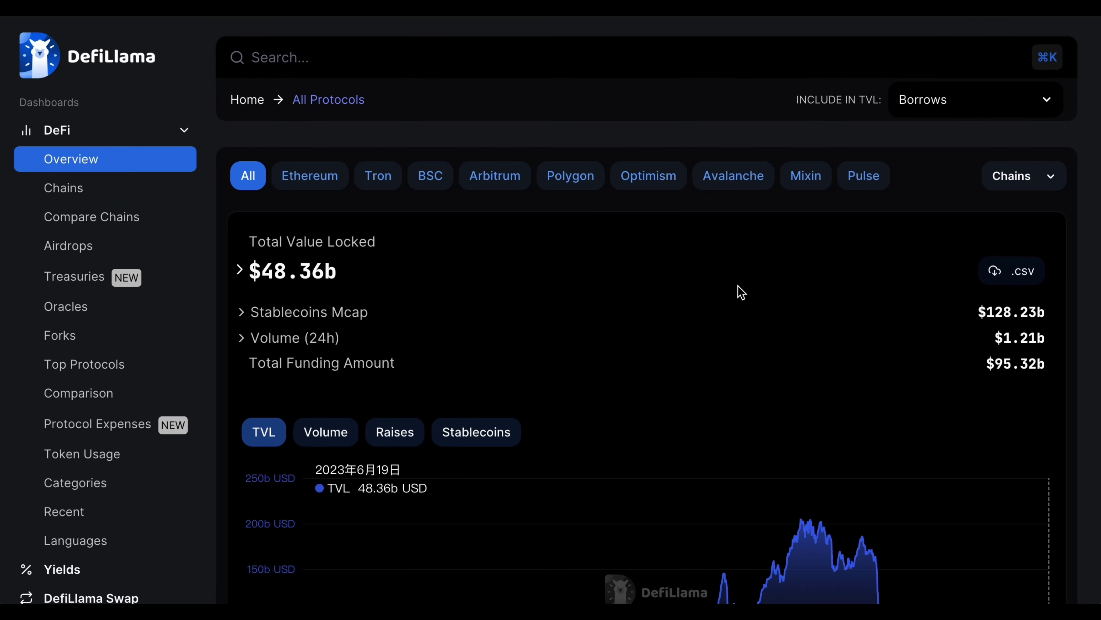
{"action": "scroll", "coordinate": [742, 294], "scroll_direction": "down", "scroll_amount": 10}
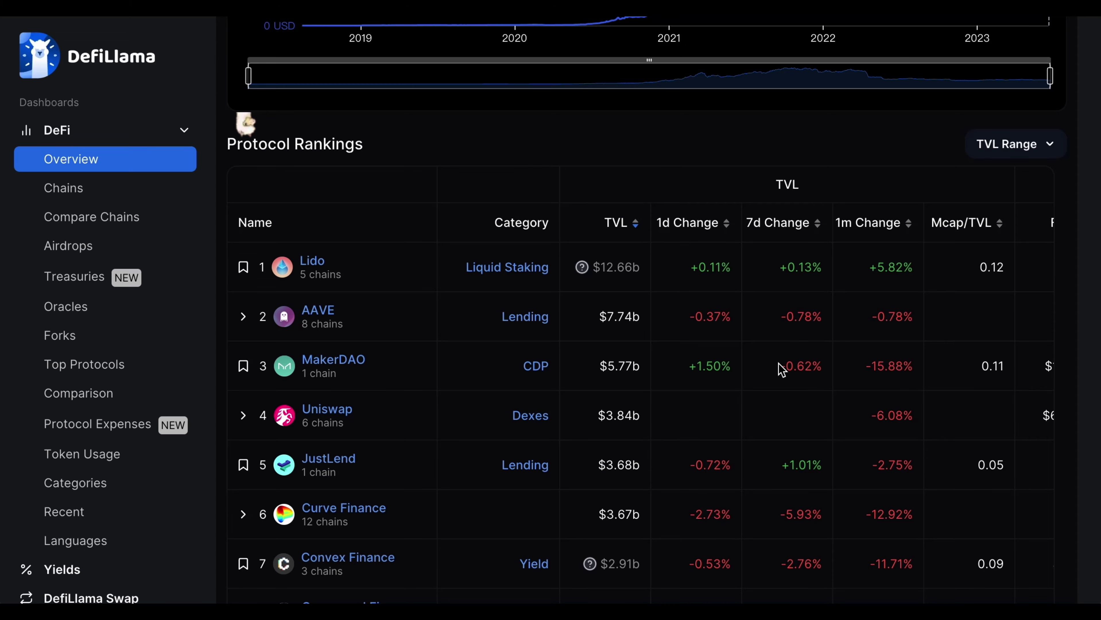
{"action": "scroll", "coordinate": [773, 376], "scroll_direction": "down", "scroll_amount": 5}
{"action": "scroll", "coordinate": [773, 375], "scroll_direction": "down", "scroll_amount": 7}
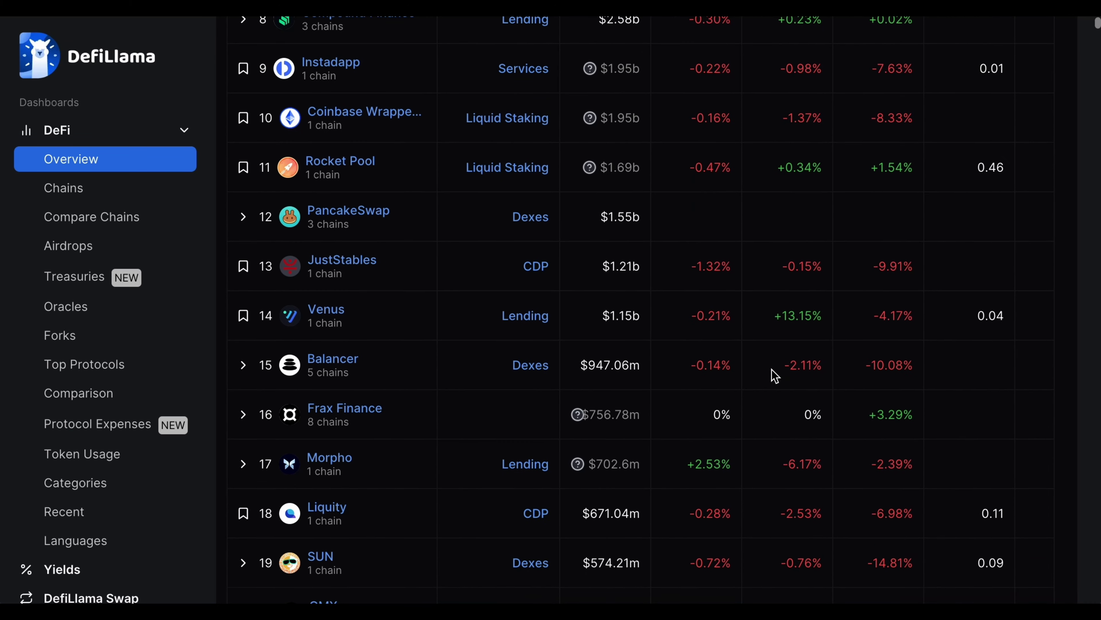
{"action": "scroll", "coordinate": [776, 375], "scroll_direction": "down", "scroll_amount": 7}
{"action": "scroll", "coordinate": [799, 437], "scroll_direction": "down", "scroll_amount": 20}
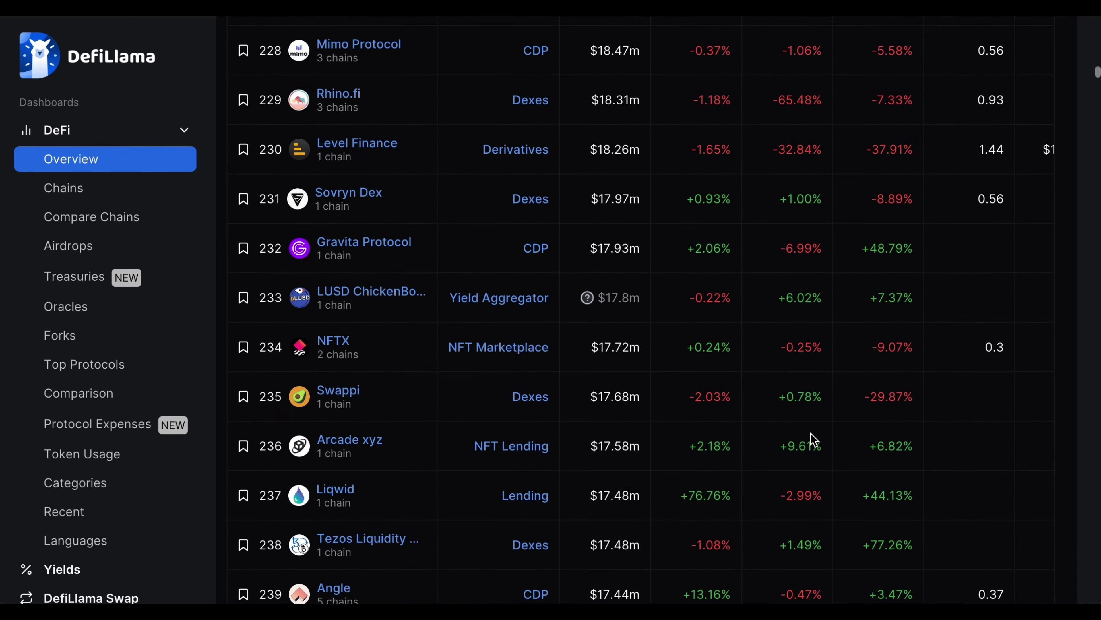
{"action": "scroll", "coordinate": [809, 439], "scroll_direction": "up", "scroll_amount": 20}
{"action": "scroll", "coordinate": [813, 438], "scroll_direction": "up", "scroll_amount": 15}
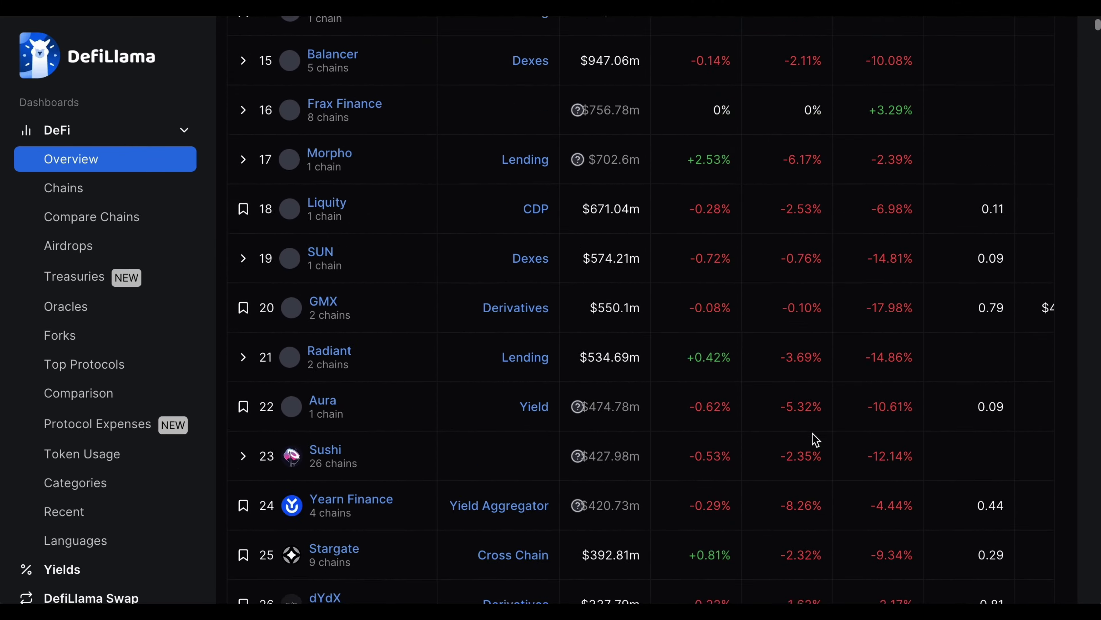
{"action": "scroll", "coordinate": [816, 442], "scroll_direction": "down", "scroll_amount": 5}
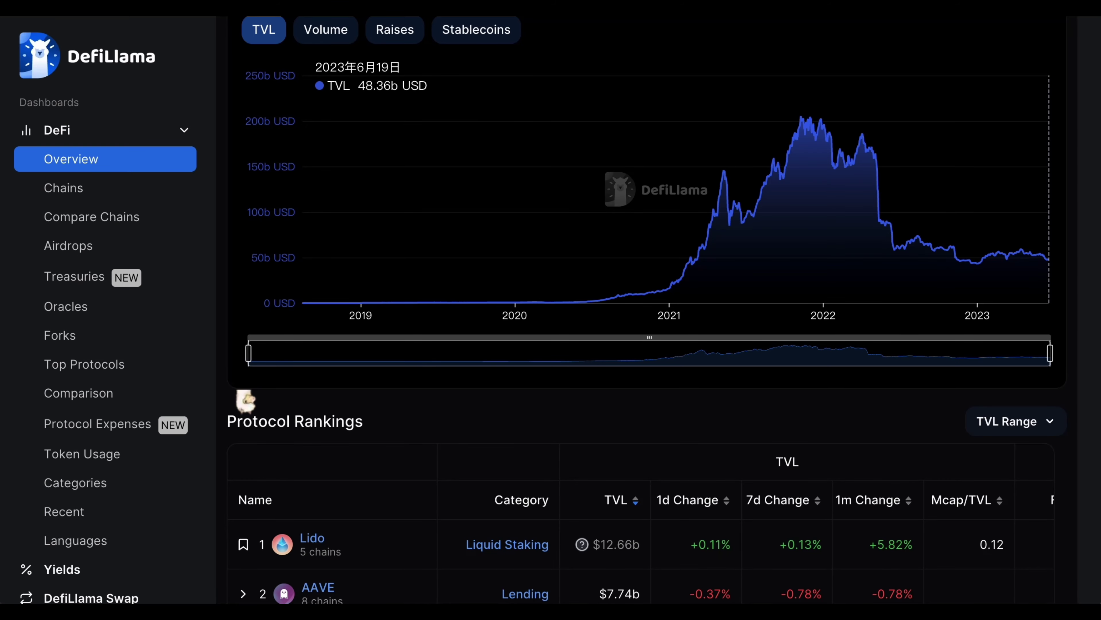
{"action": "scroll", "coordinate": [666, 217], "scroll_direction": "up", "scroll_amount": 5}
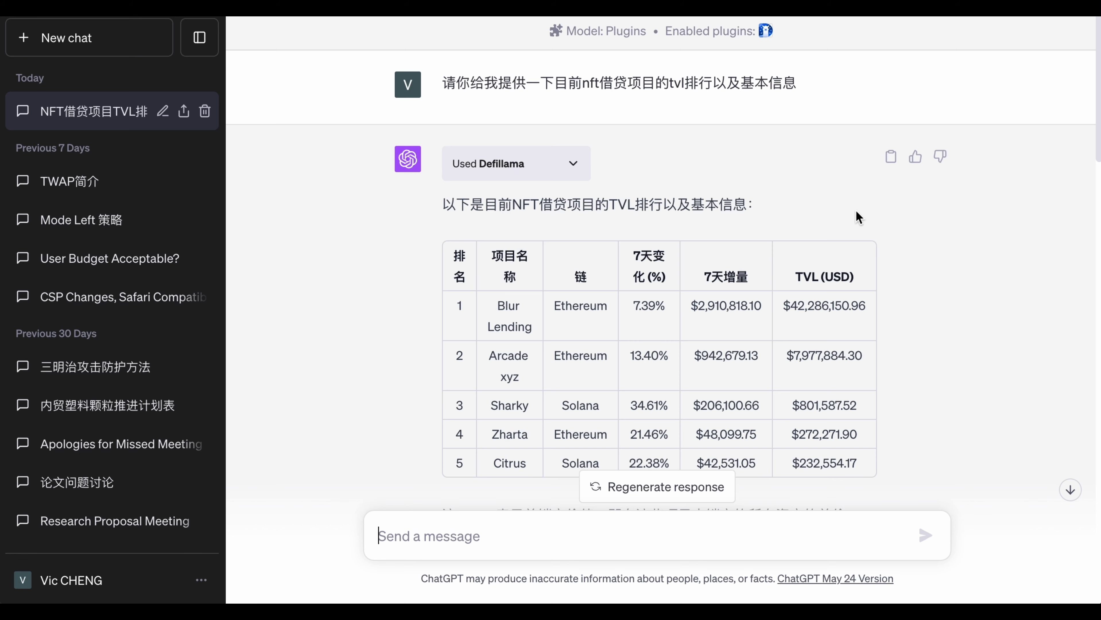
Step: Switch to ChatGPT, review the NFT lending TVL chat, and check the Plugins option in the beta features settings
{"action": "scroll", "coordinate": [856, 215], "scroll_direction": "down", "scroll_amount": 15}
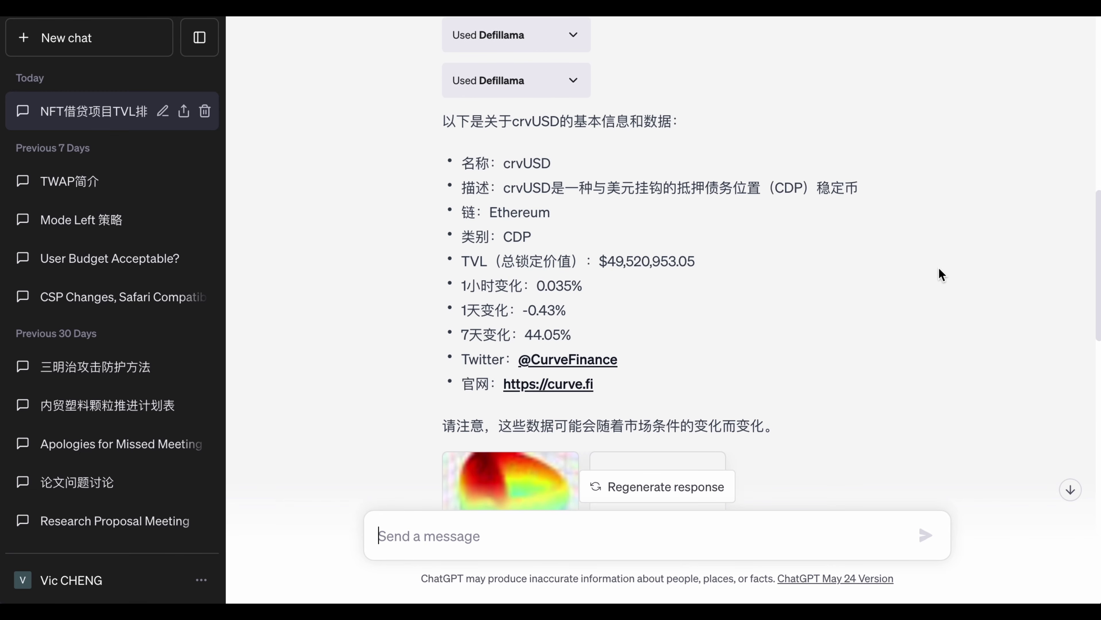
{"action": "scroll", "coordinate": [940, 275], "scroll_direction": "up", "scroll_amount": 20}
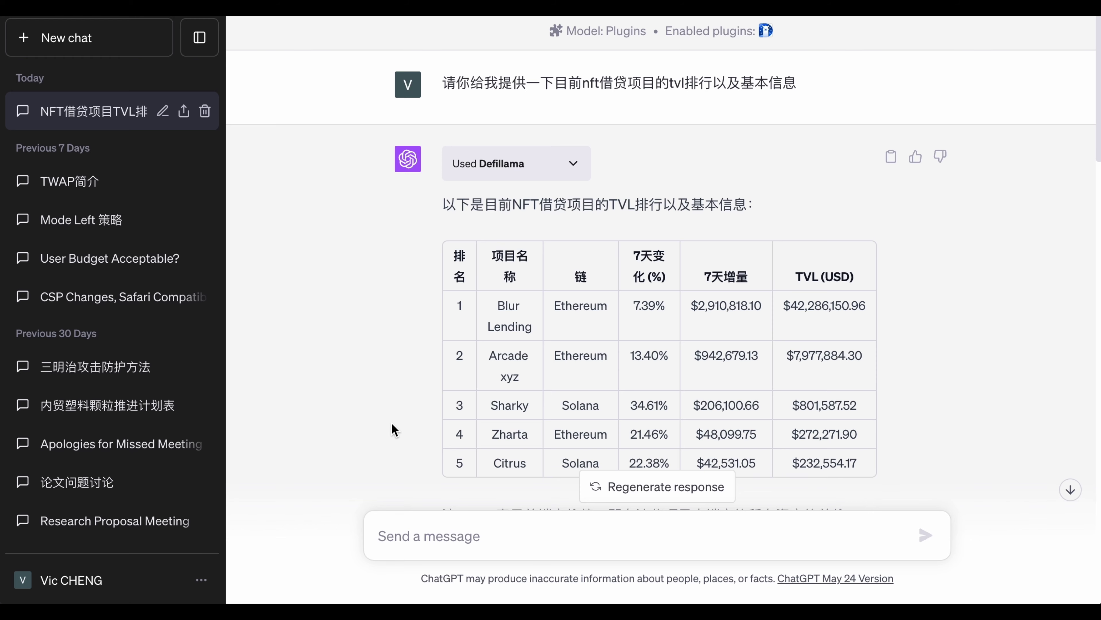
{"action": "left_click", "coordinate": [201, 582]}
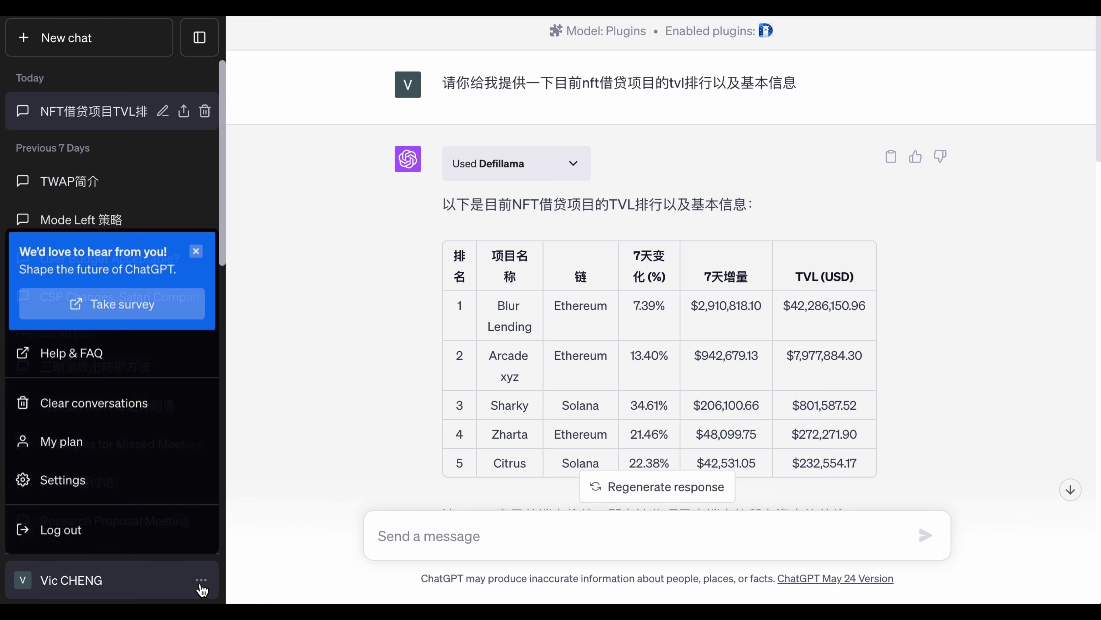
{"action": "left_click", "coordinate": [340, 448]}
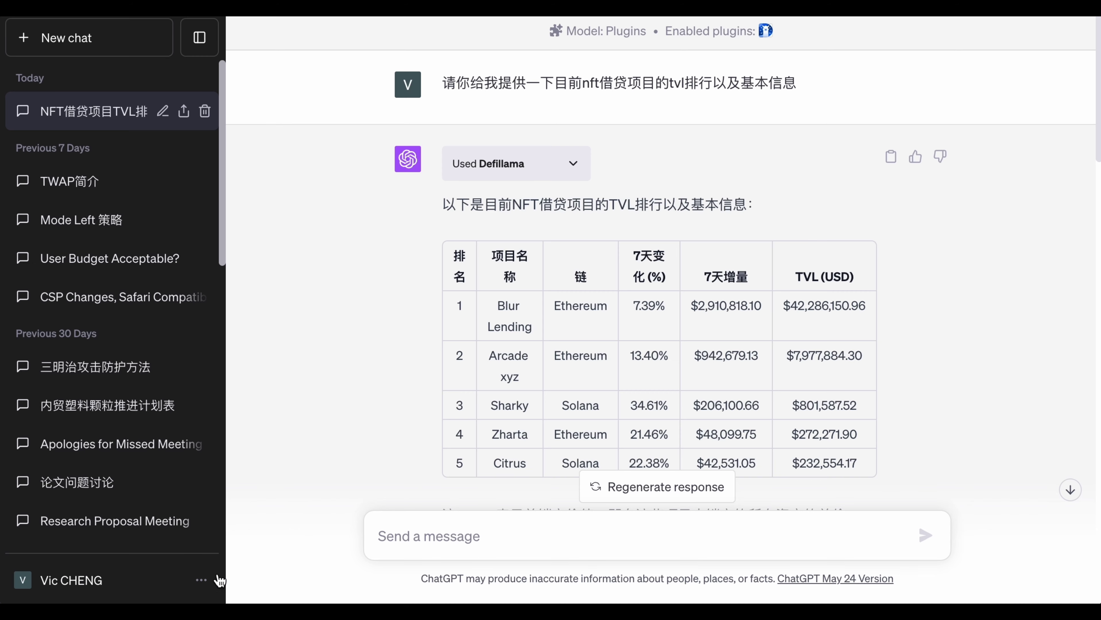
{"action": "left_click", "coordinate": [207, 581]}
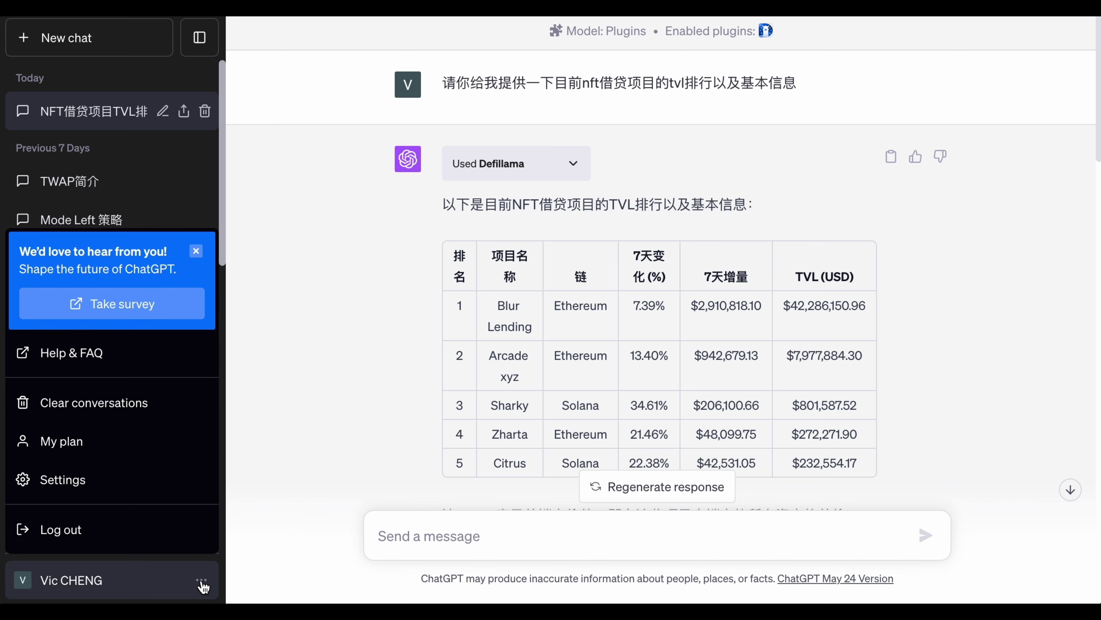
{"action": "left_click", "coordinate": [104, 481]}
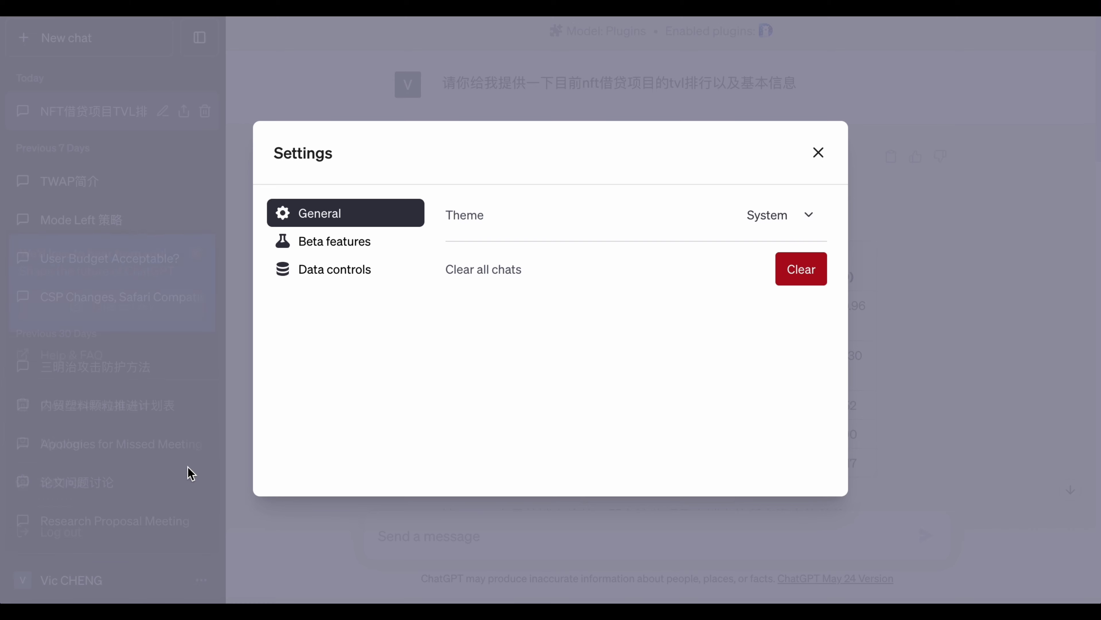
{"action": "left_click", "coordinate": [364, 249]}
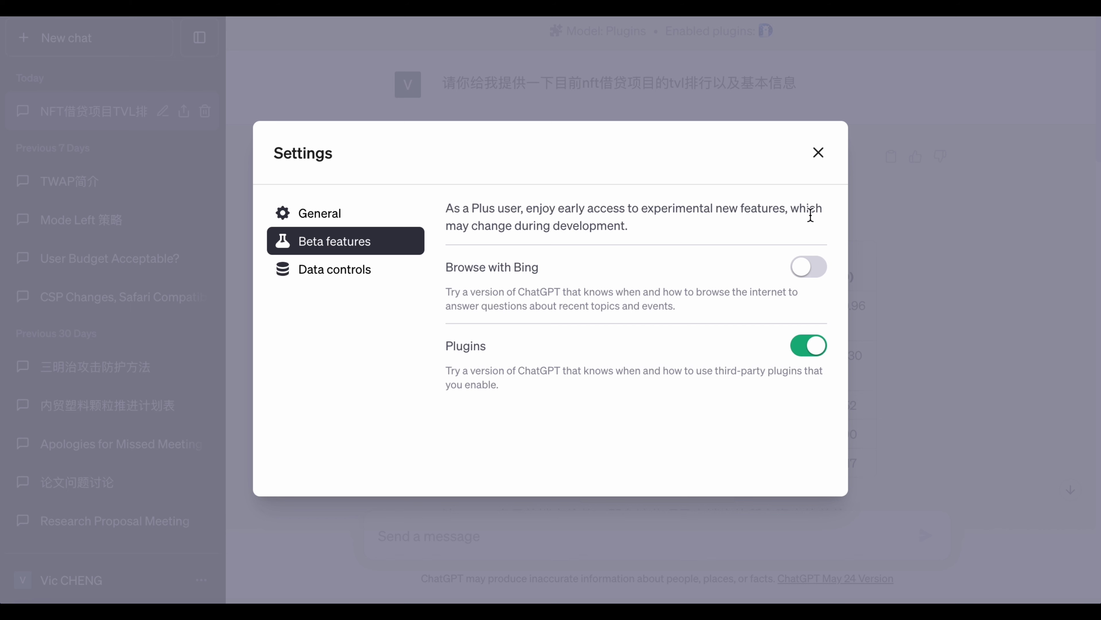
{"action": "left_click", "coordinate": [820, 158]}
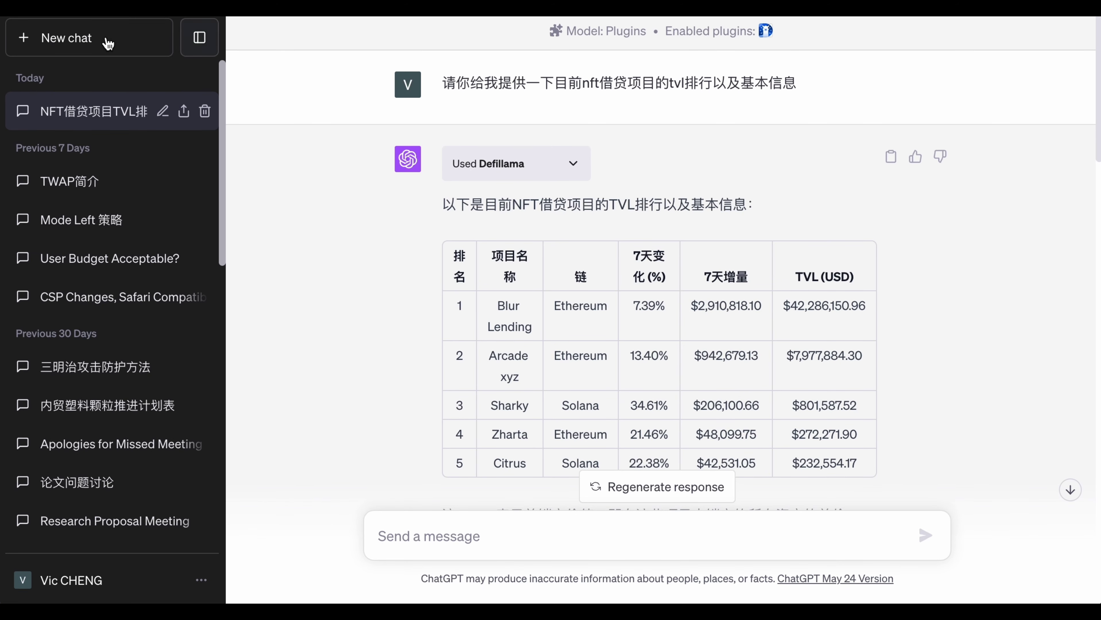
Step: Start a new GPT-4 chat and open its list of enabled plugins
{"action": "left_click", "coordinate": [84, 41]}
{"action": "left_click", "coordinate": [738, 57]}
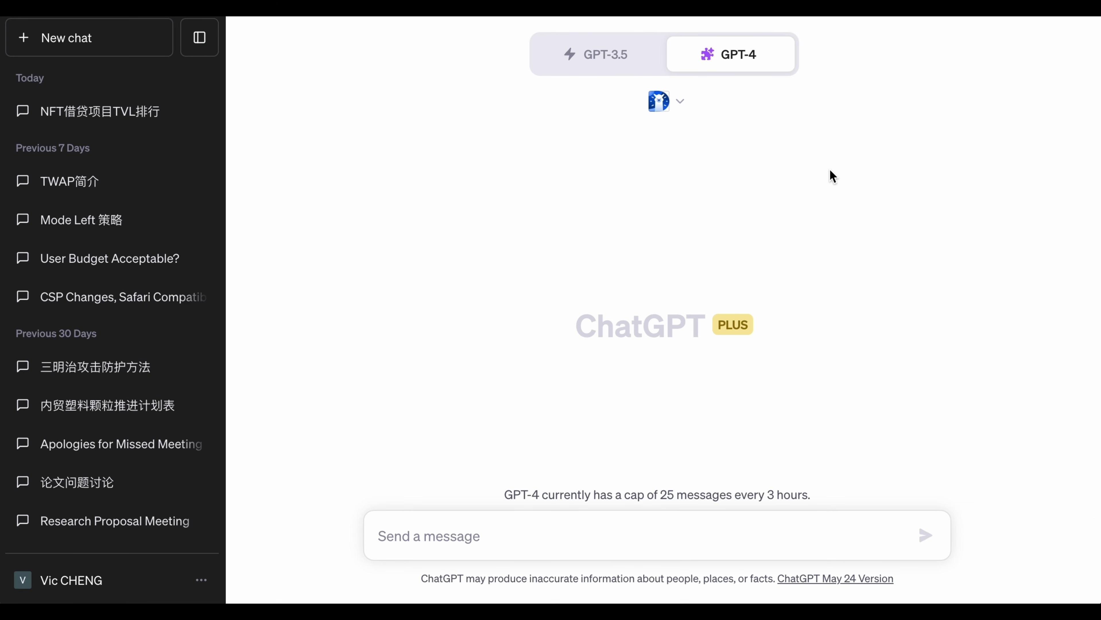
{"action": "left_click", "coordinate": [678, 108]}
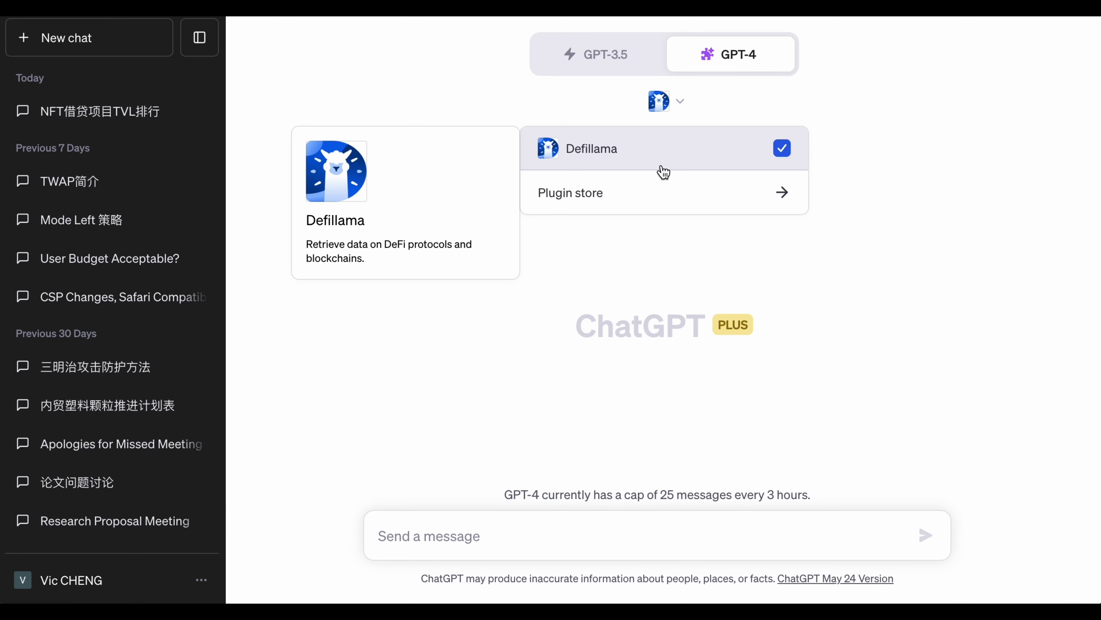
Step: Search the plugin store for "defi" to check the Defillama plugin, and return to the new chat
{"action": "left_click", "coordinate": [656, 202]}
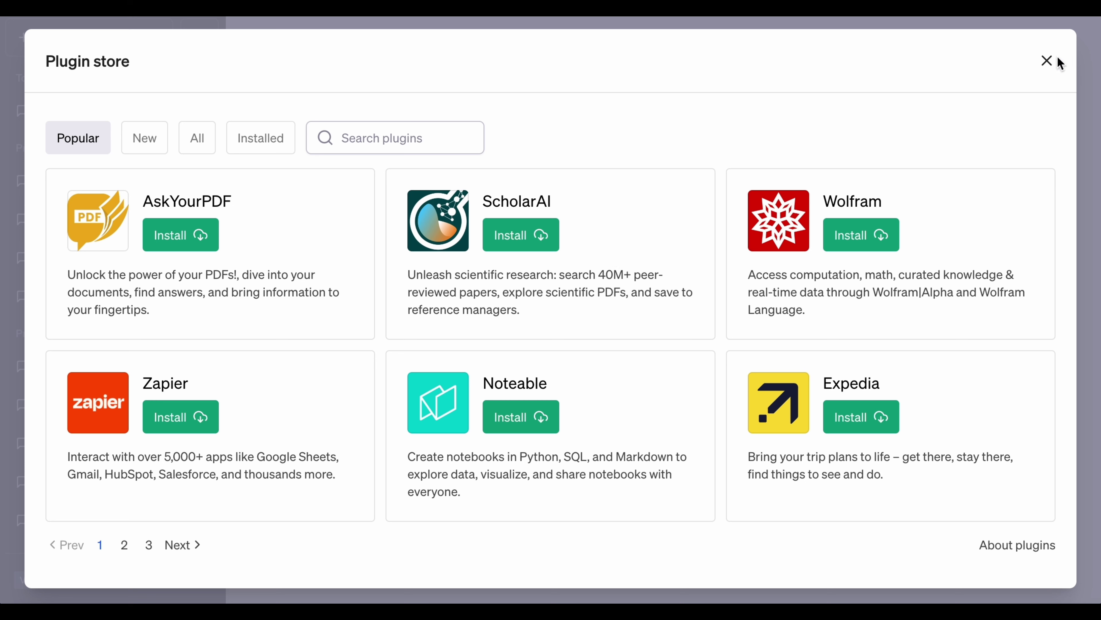
{"action": "left_click", "coordinate": [433, 136]}
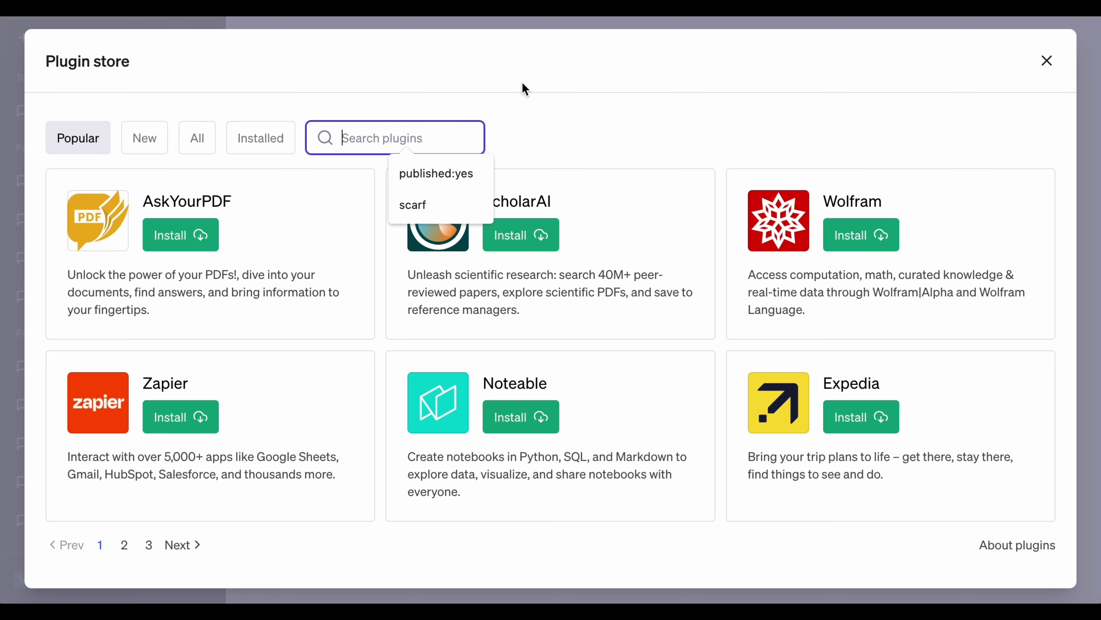
{"action": "type", "text": "de"}
{"action": "key", "text": "BackSpace"}
{"action": "type", "text": "s"}
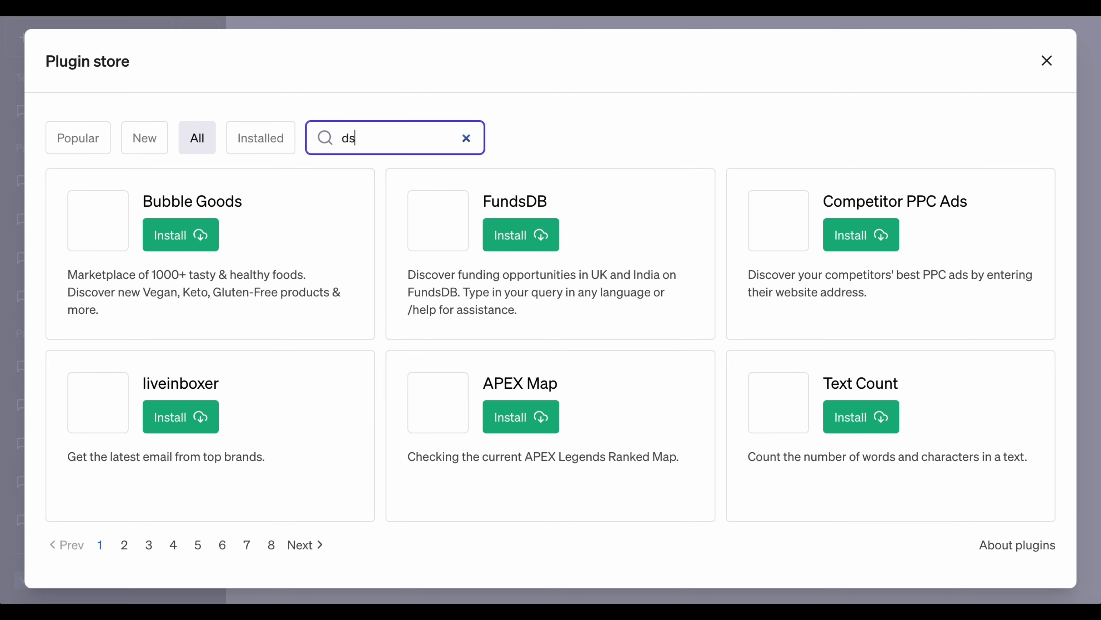
{"action": "key", "text": "BackSpace"}
{"action": "type", "text": "efi"}
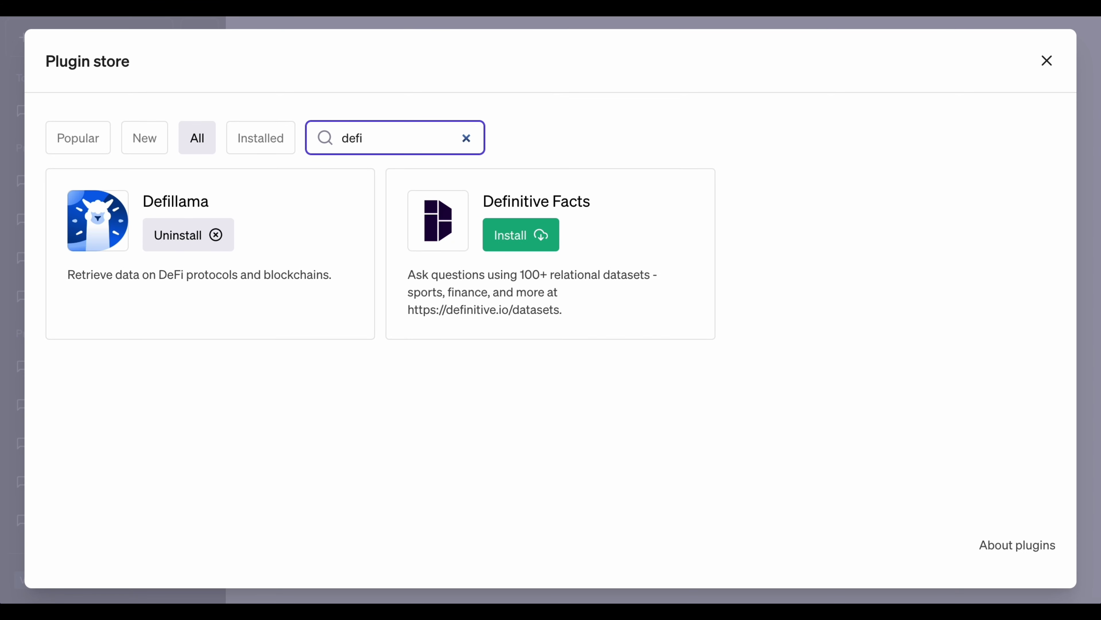
{"action": "left_click", "coordinate": [1050, 64]}
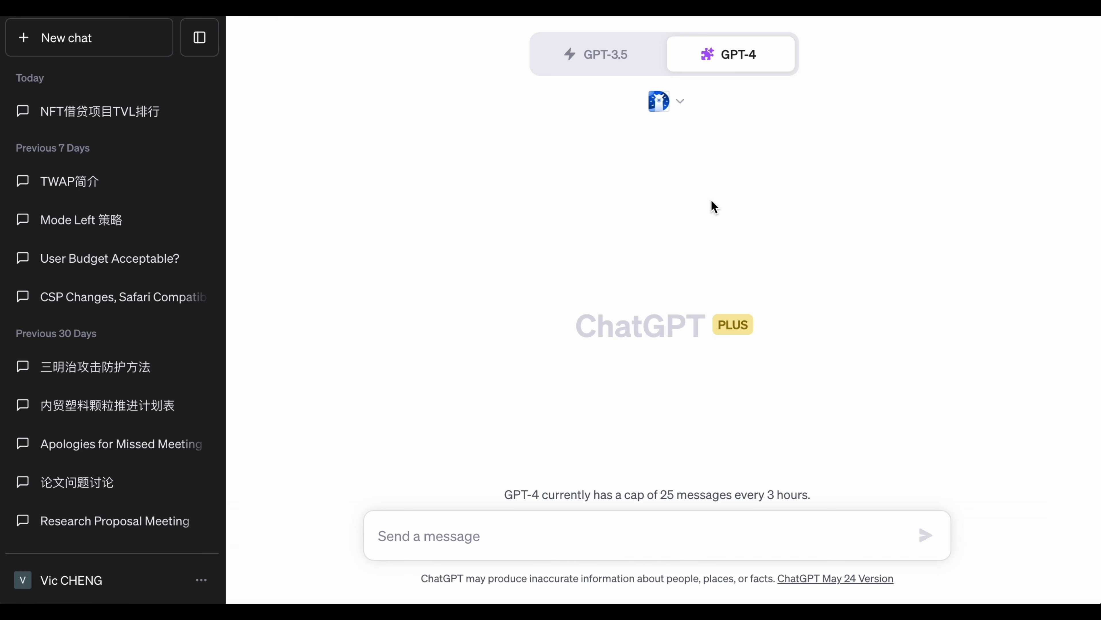
Step: Send the prompt "请你总结一下最近7天收益最高的矿池" in the new chat
{"action": "left_click", "coordinate": [593, 543]}
{"action": "type", "text": "请你总结"}
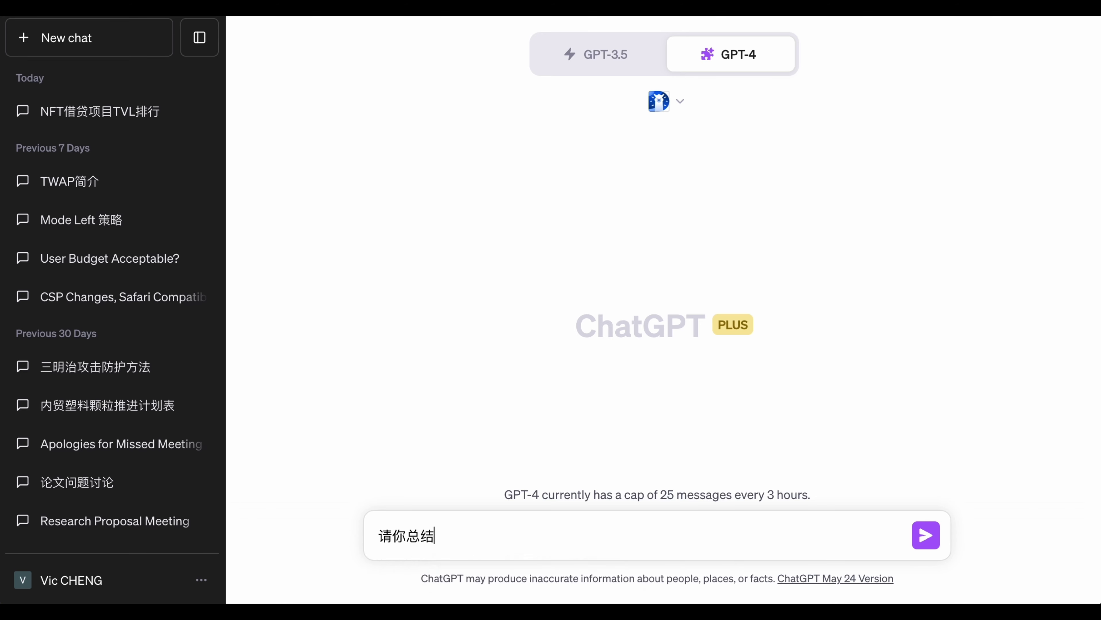
{"action": "type", "text": "一下最近"}
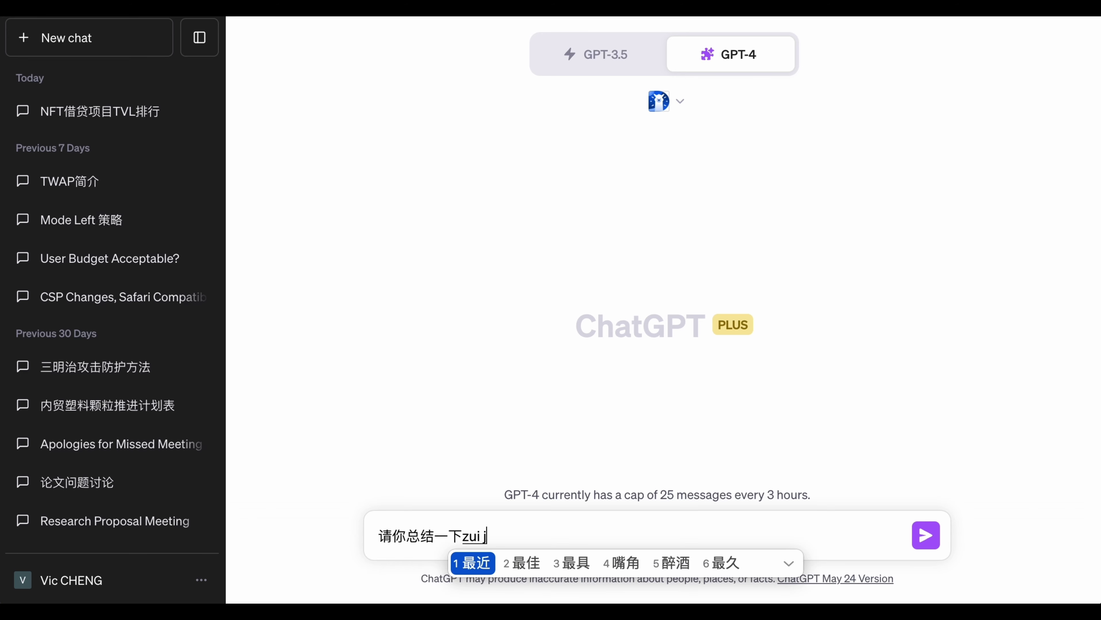
{"action": "type", "text": "7一天"}
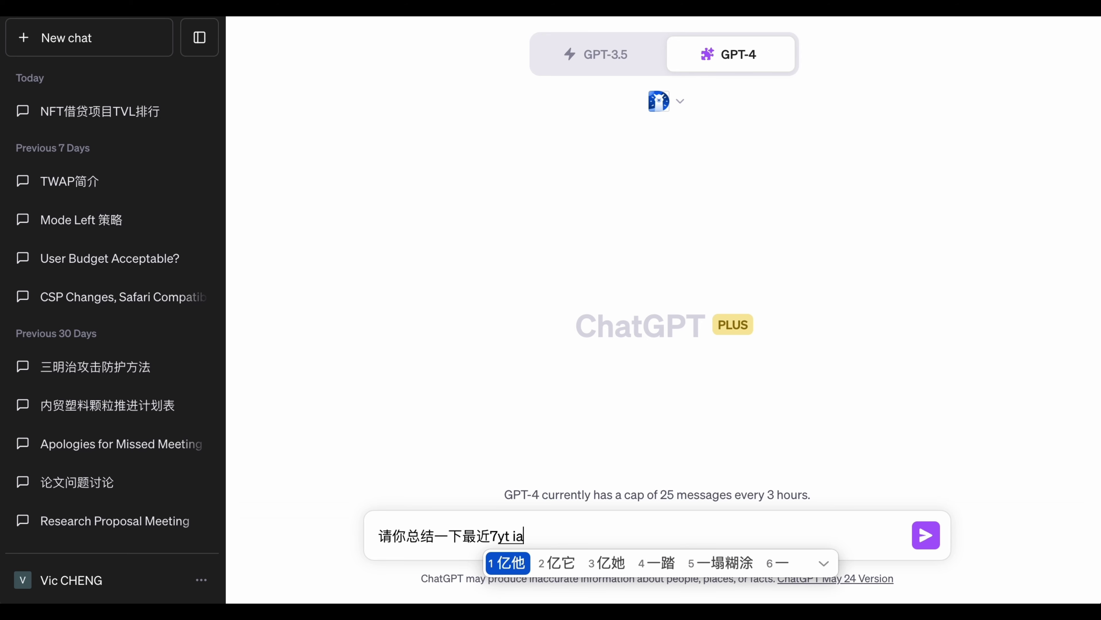
{"action": "key", "text": "BackSpace"}
{"action": "key", "text": "BackSpace"}
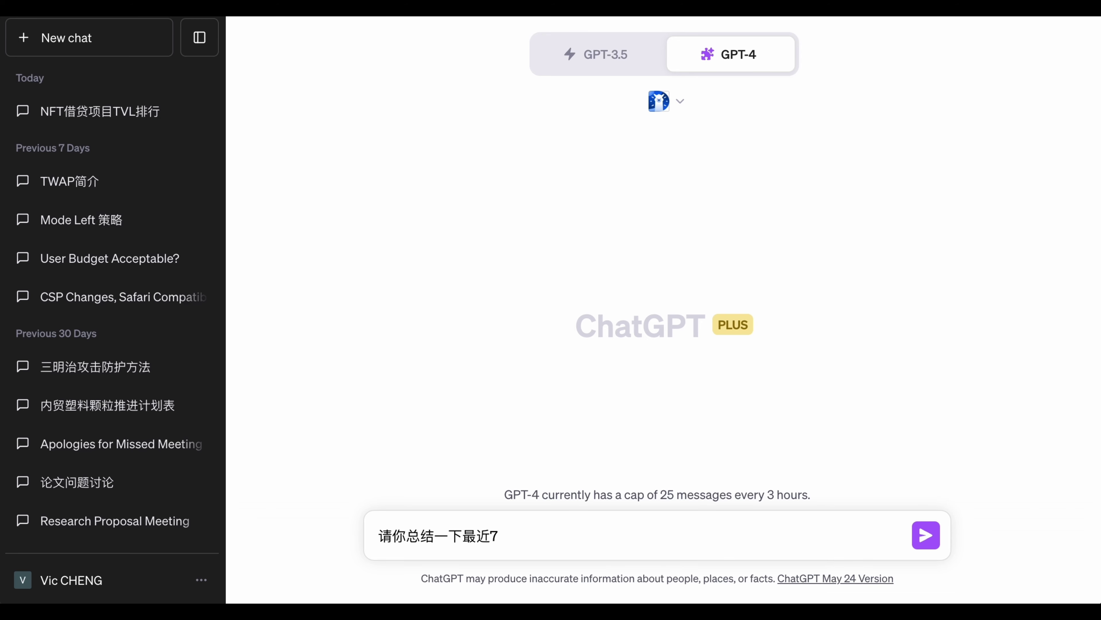
{"action": "type", "text": "天shouy"}
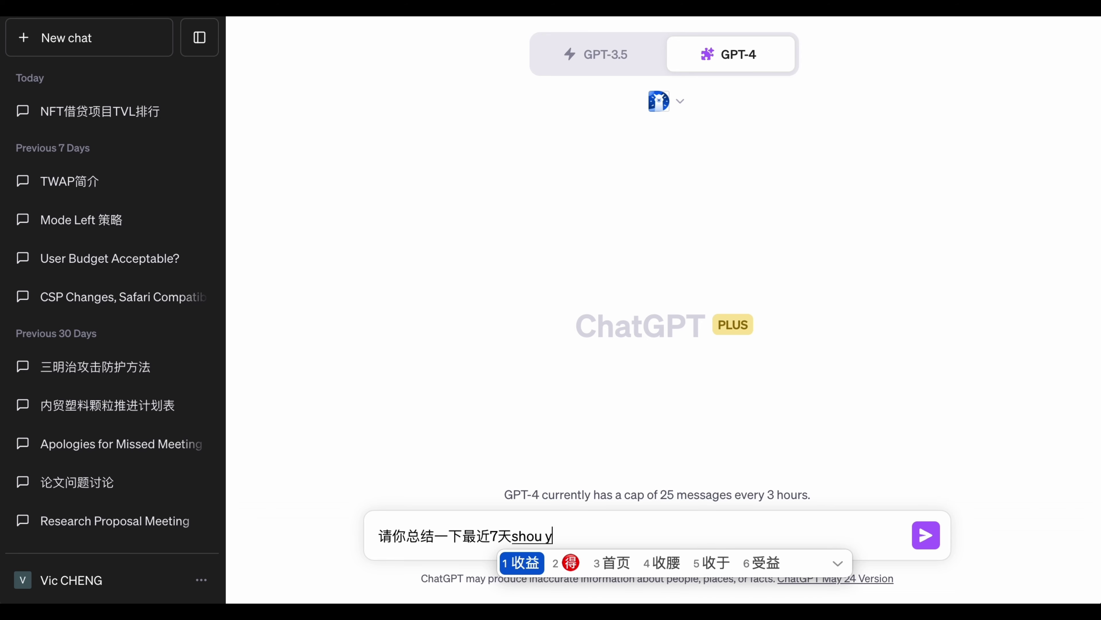
{"action": "type", "text": "收益最高的kuang"}
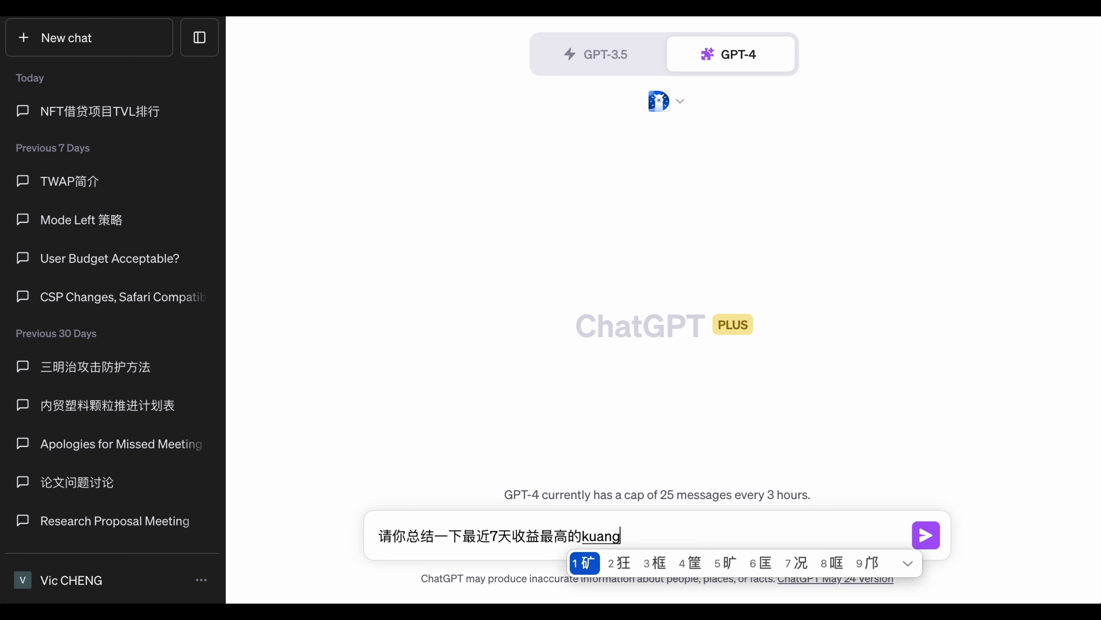
{"action": "type", "text": "chi"}
{"action": "key", "text": "space"}
{"action": "key", "text": "Return"}
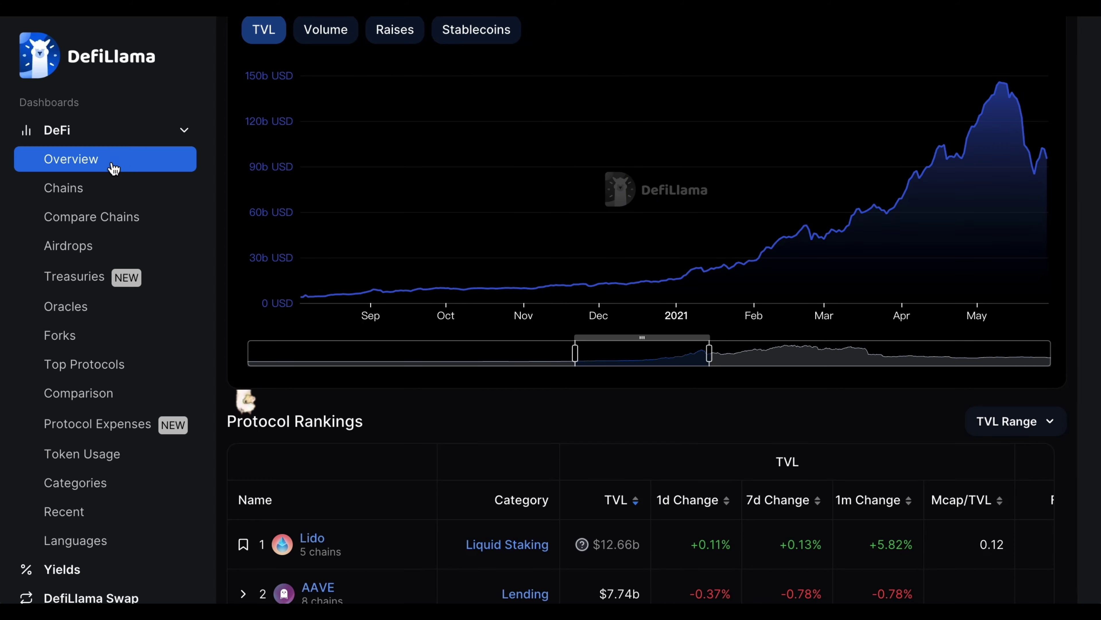
{"action": "scroll", "coordinate": [689, 415], "scroll_direction": "down", "scroll_amount": 5}
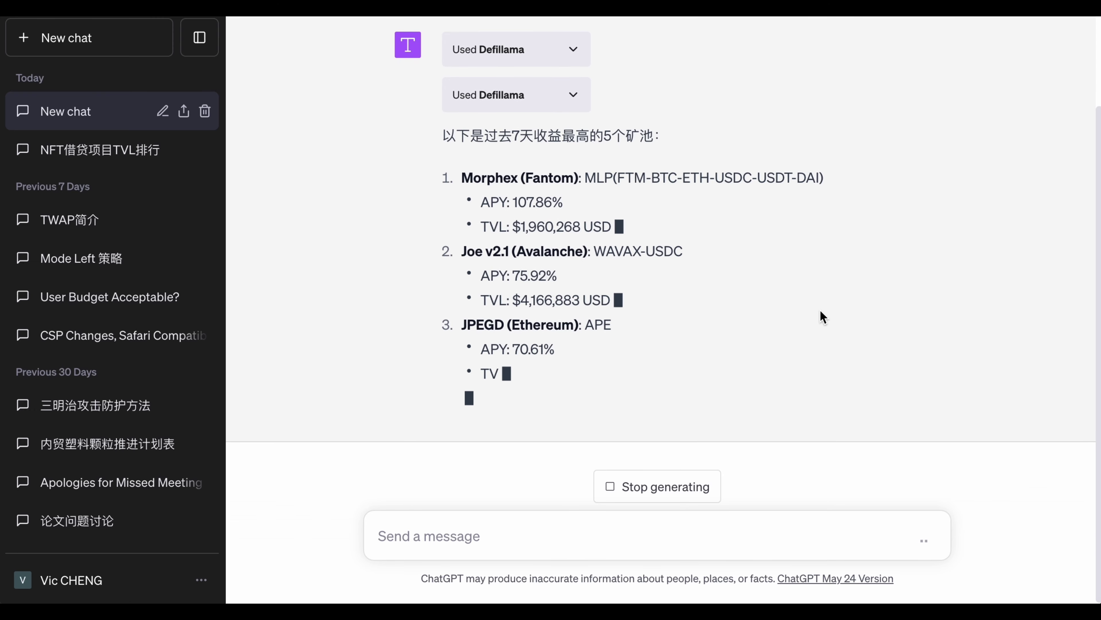
Step: Read through the answer listing the highest-yield pools of the past 7 days, along with its prompt
{"action": "scroll", "coordinate": [820, 311], "scroll_direction": "up", "scroll_amount": 2}
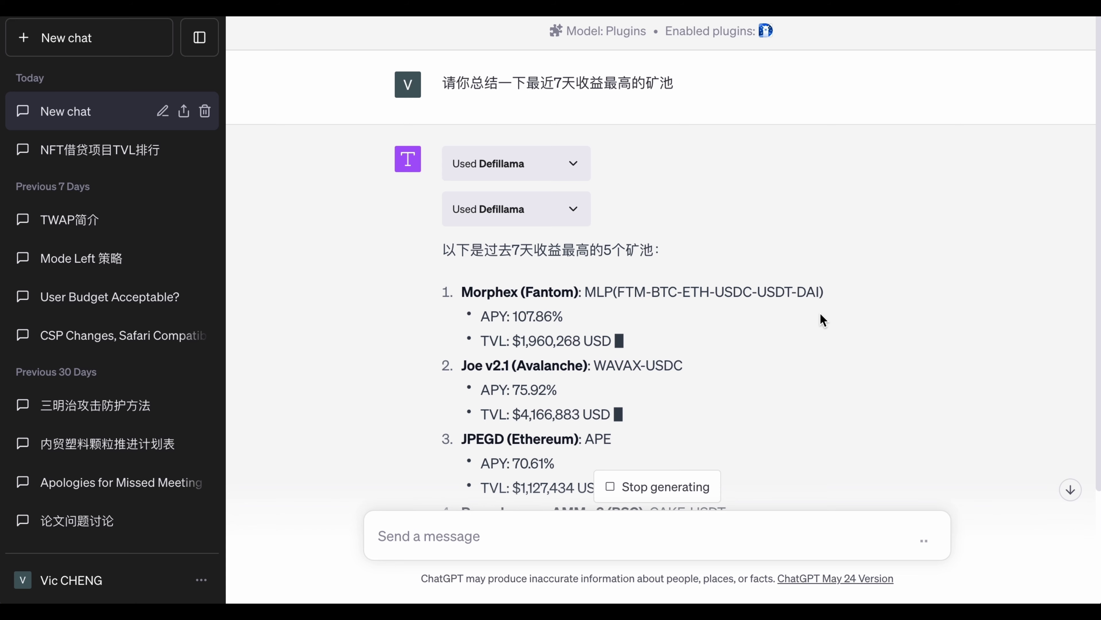
{"action": "scroll", "coordinate": [819, 267], "scroll_direction": "down", "scroll_amount": 5}
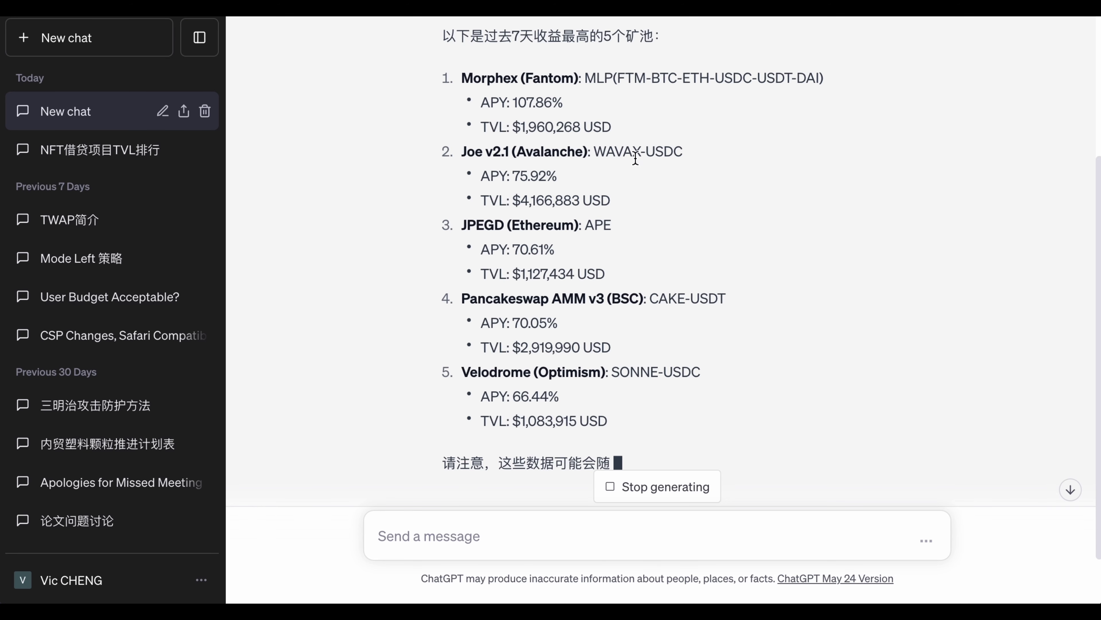
{"action": "scroll", "coordinate": [816, 246], "scroll_direction": "up", "scroll_amount": 5}
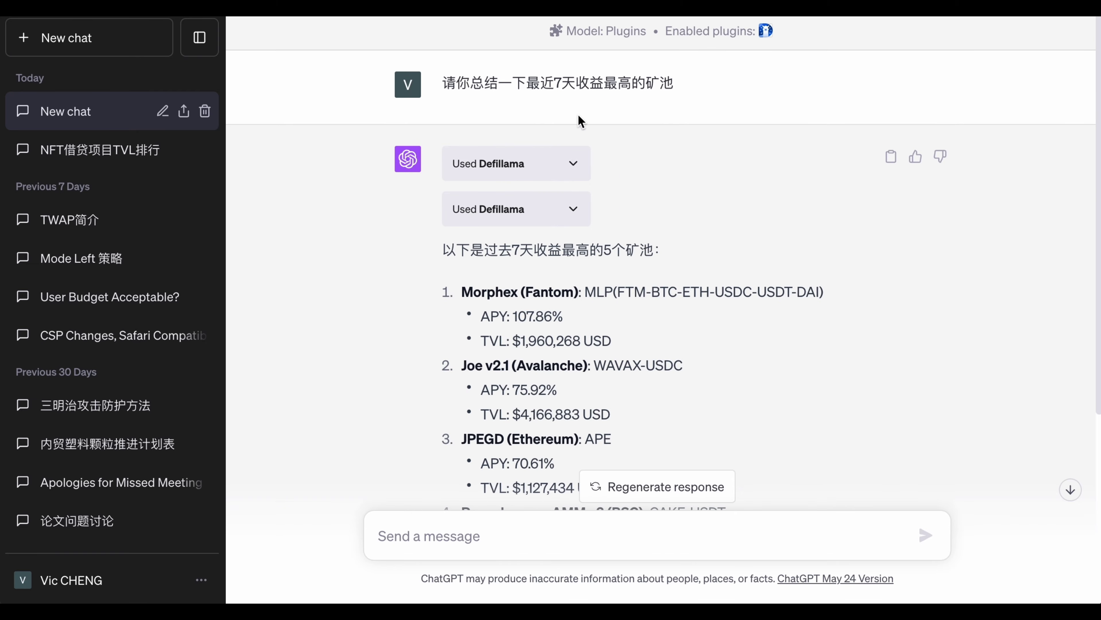
{"action": "left_click_drag", "start_coordinate": [682, 83], "coordinate": [447, 83]}
{"action": "left_click", "coordinate": [783, 182]}
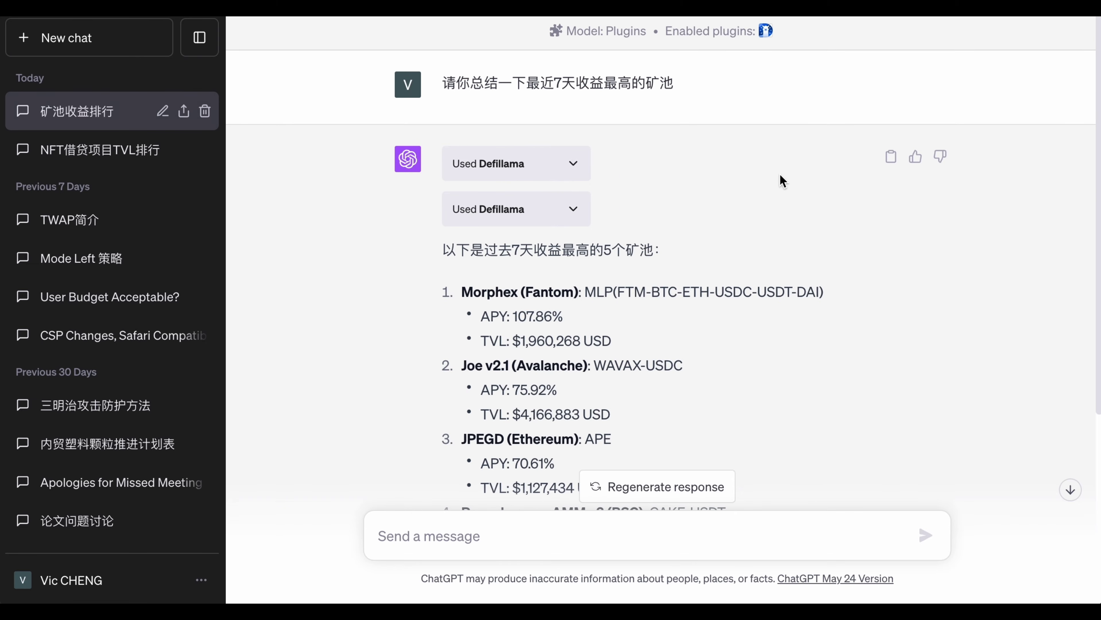
{"action": "scroll", "coordinate": [846, 347], "scroll_direction": "down", "scroll_amount": 6}
{"action": "scroll", "coordinate": [874, 405], "scroll_direction": "up", "scroll_amount": 5}
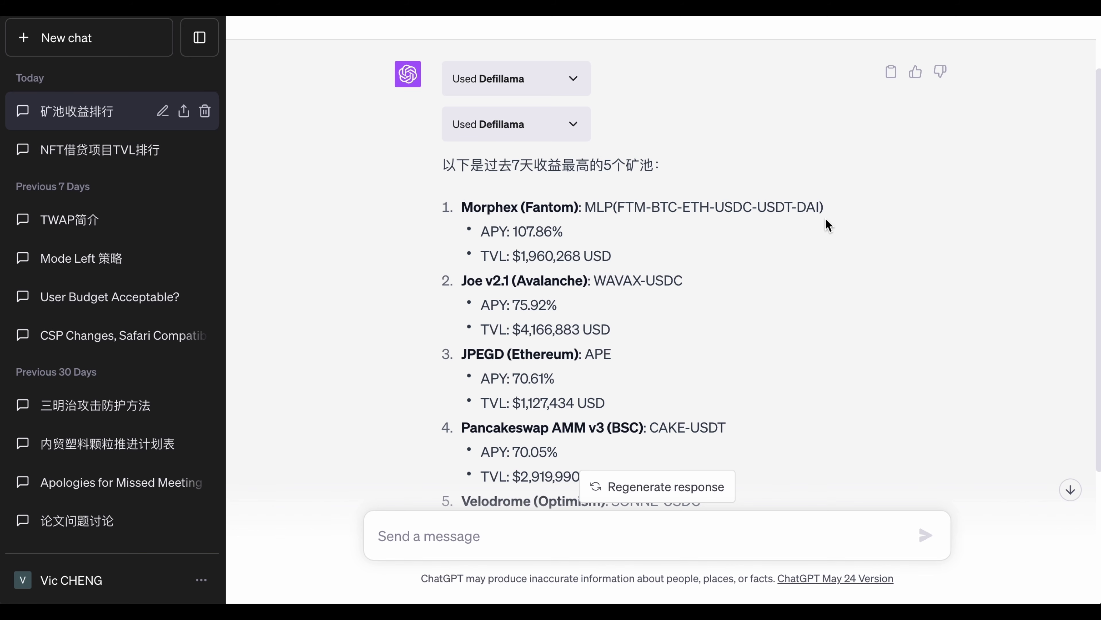
Step: Open the NFT借贷项目TVL排行 chat and examine its table of the highest-yield pools of the last 30 days
{"action": "left_click", "coordinate": [113, 150]}
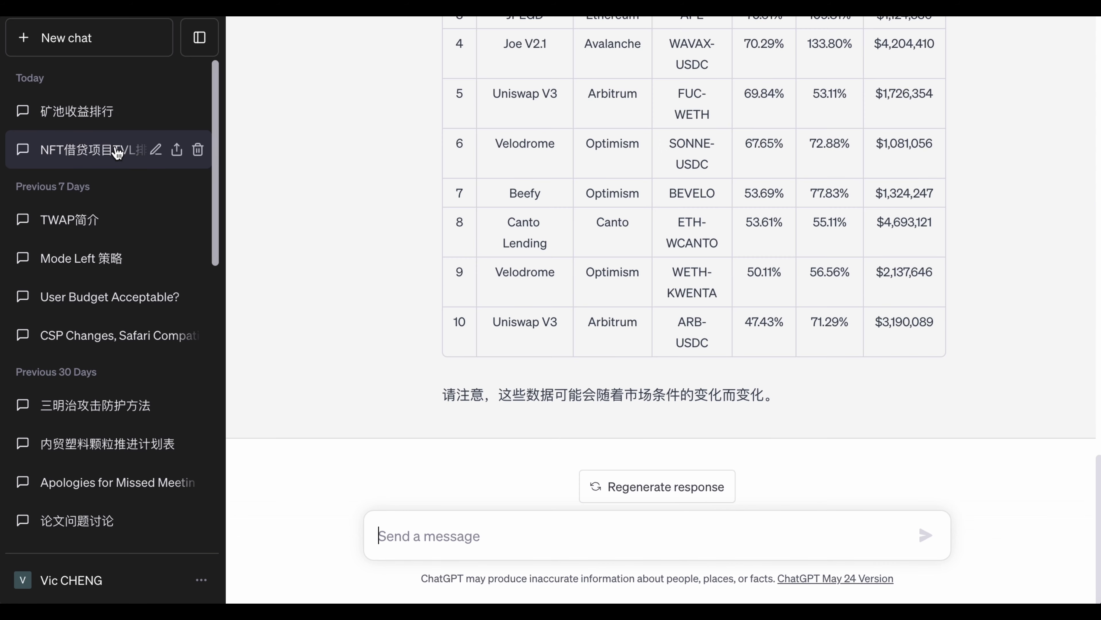
{"action": "scroll", "coordinate": [857, 257], "scroll_direction": "up", "scroll_amount": 5}
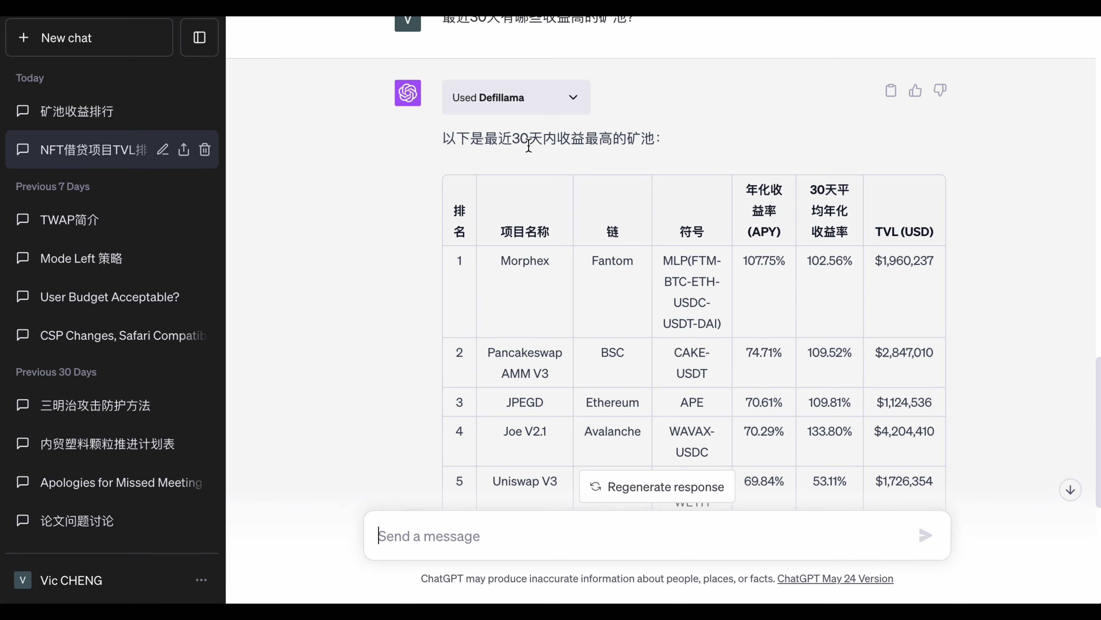
{"action": "scroll", "coordinate": [662, 144], "scroll_direction": "up", "scroll_amount": 2}
{"action": "scroll", "coordinate": [528, 155], "scroll_direction": "down", "scroll_amount": 8}
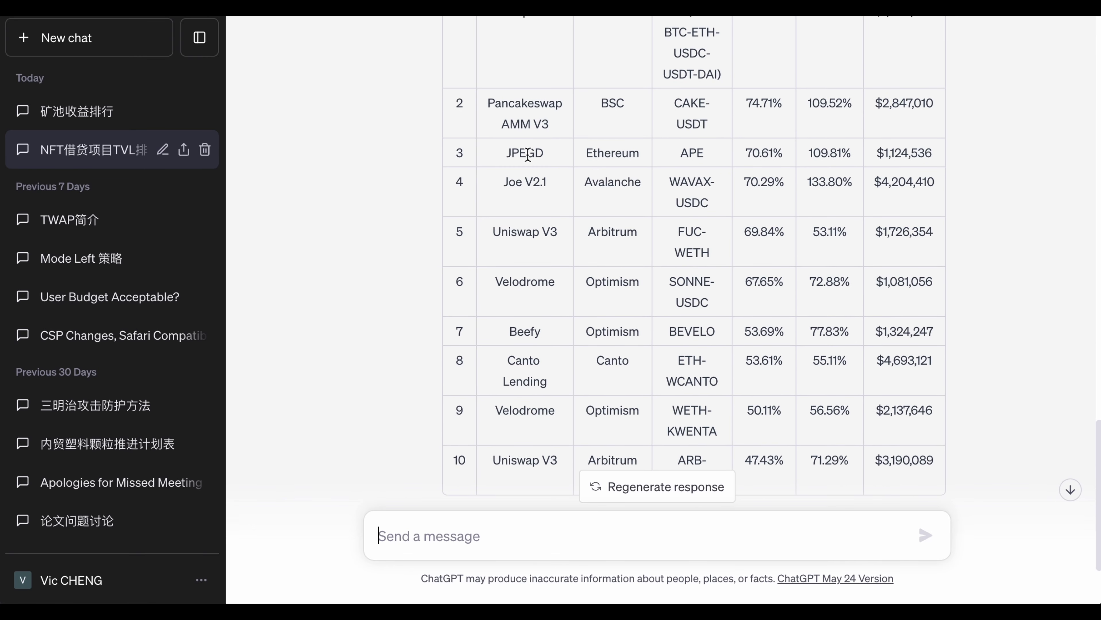
{"action": "scroll", "coordinate": [975, 265], "scroll_direction": "up", "scroll_amount": 4}
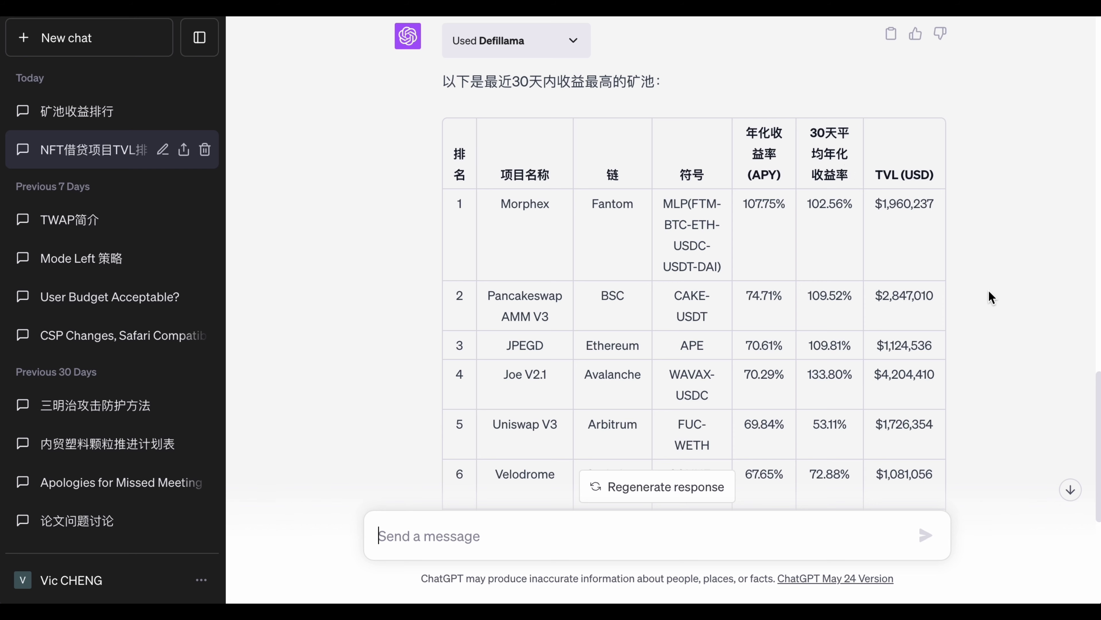
{"action": "scroll", "coordinate": [994, 290], "scroll_direction": "down", "scroll_amount": 7}
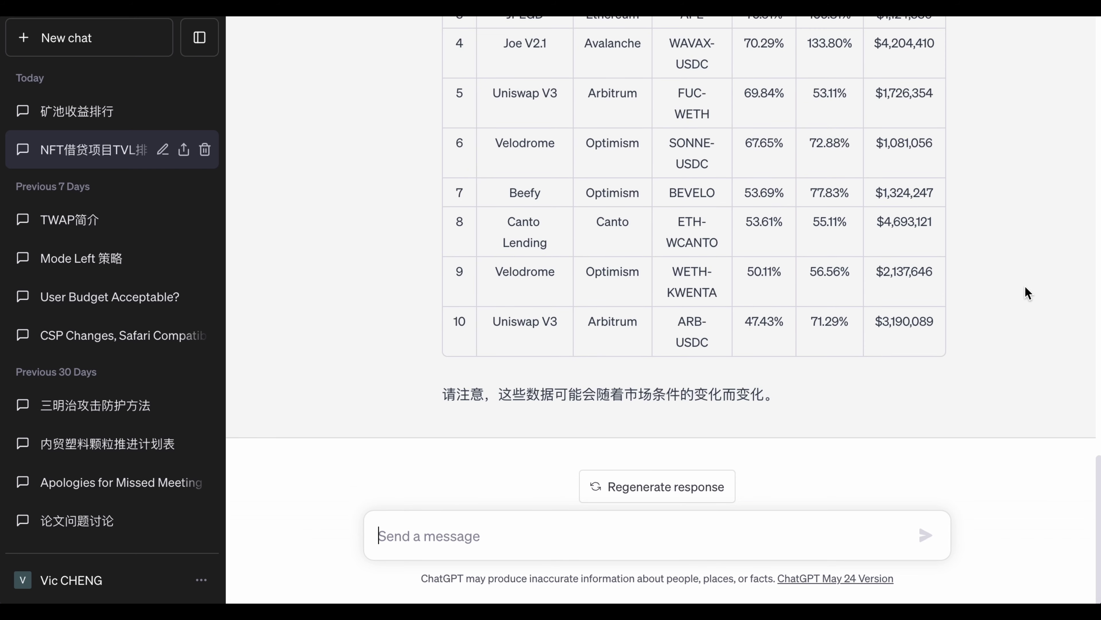
{"action": "scroll", "coordinate": [1028, 293], "scroll_direction": "up", "scroll_amount": 7}
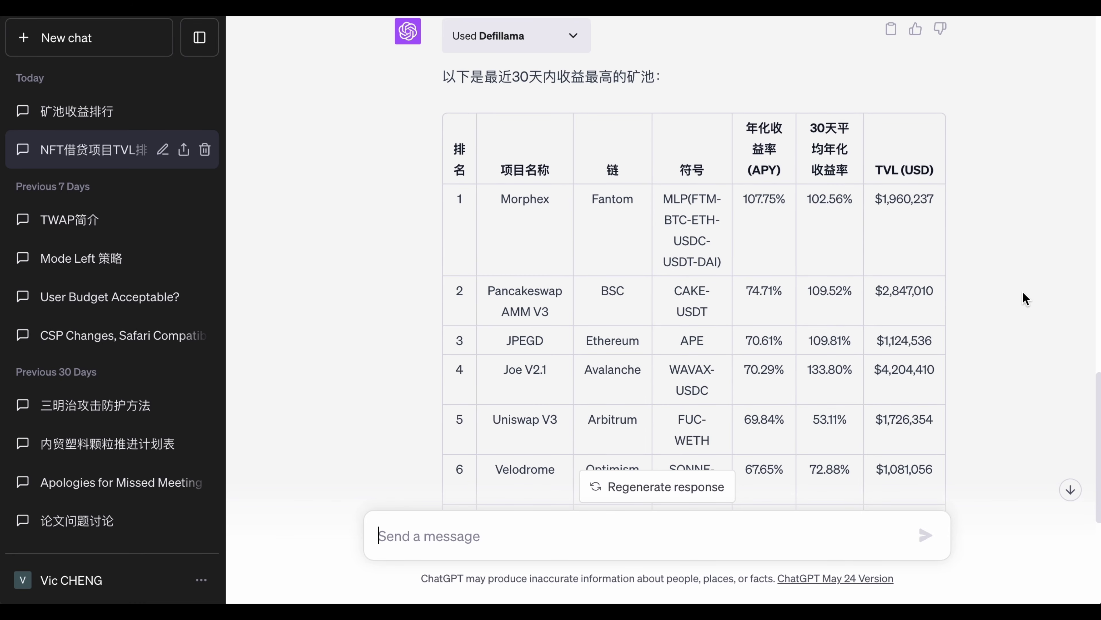
Step: Reuse the earlier 30-day pool question with 稳定币 added, sending "最近30天有哪些收益高稳定币的矿池?"
{"action": "scroll", "coordinate": [664, 89], "scroll_direction": "up", "scroll_amount": 4}
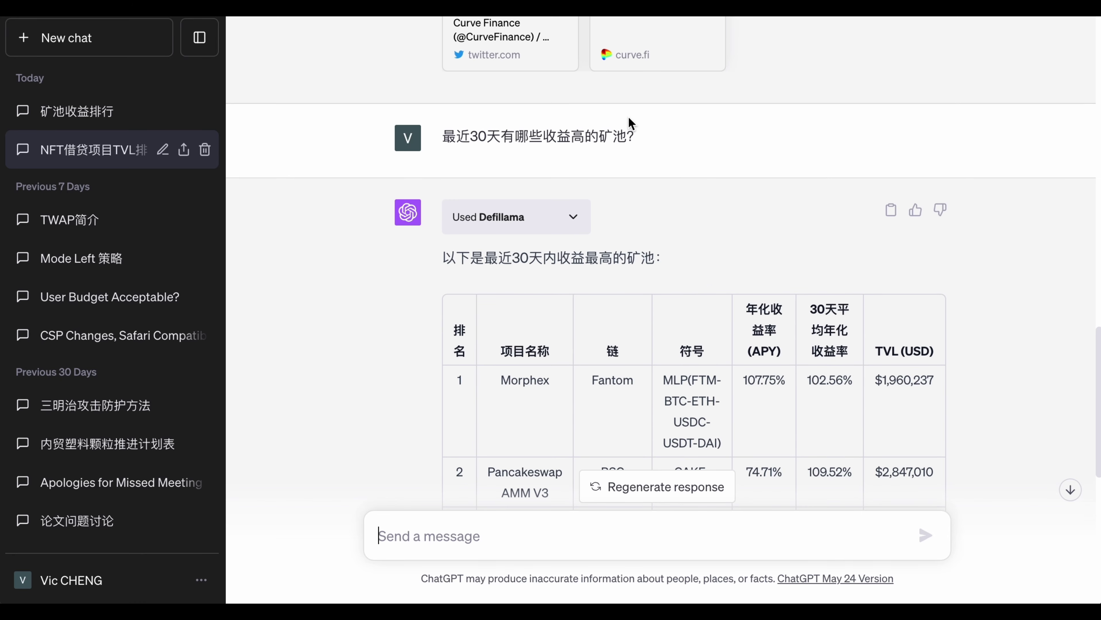
{"action": "left_click_drag", "start_coordinate": [676, 146], "coordinate": [442, 142]}
{"action": "key", "text": "super+c"}
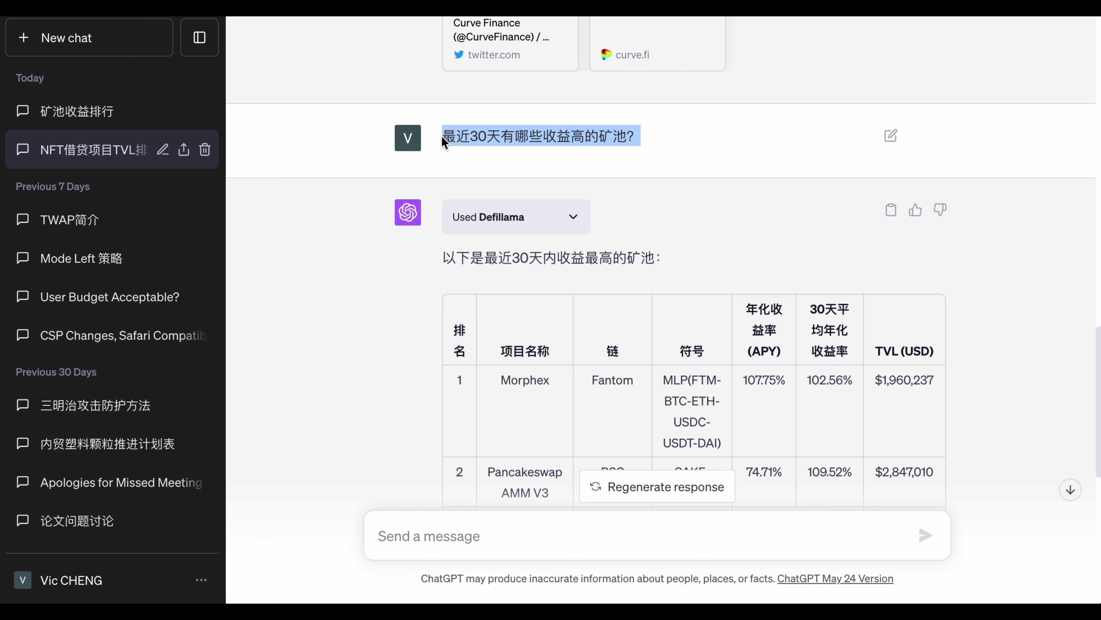
{"action": "left_click", "coordinate": [534, 541]}
{"action": "key", "text": "super+v"}
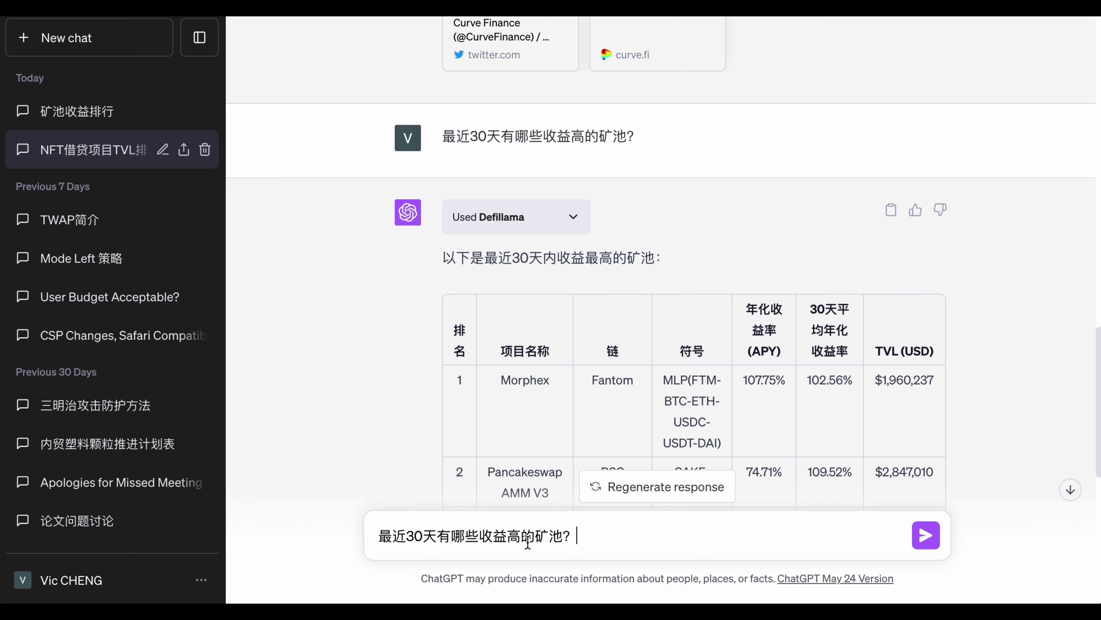
{"action": "type", "text": "稳定币"}
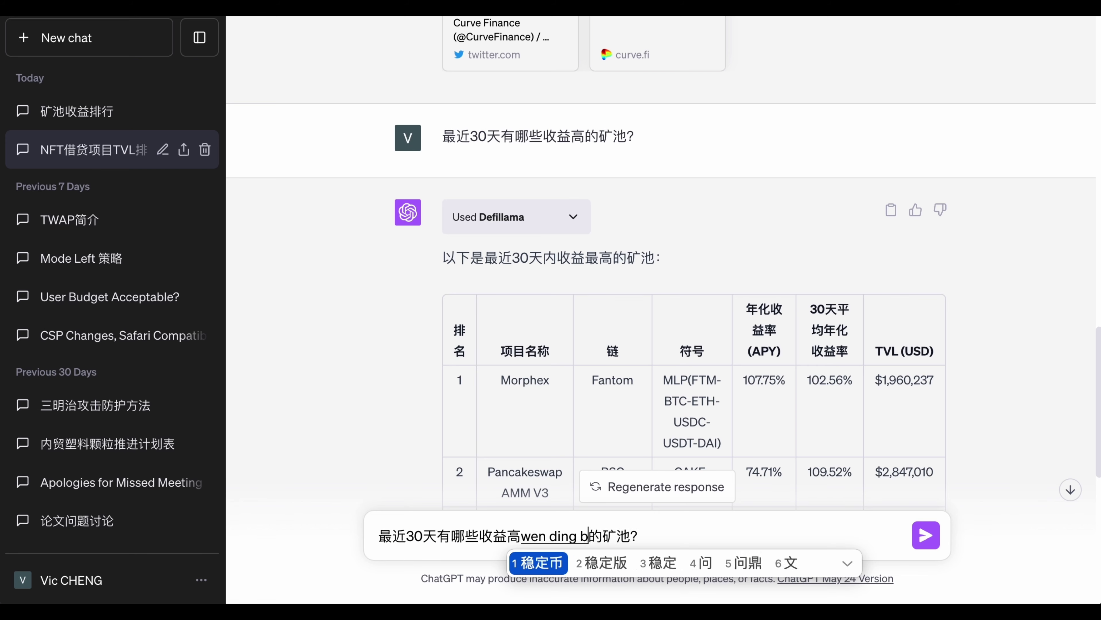
{"action": "key", "text": "Return"}
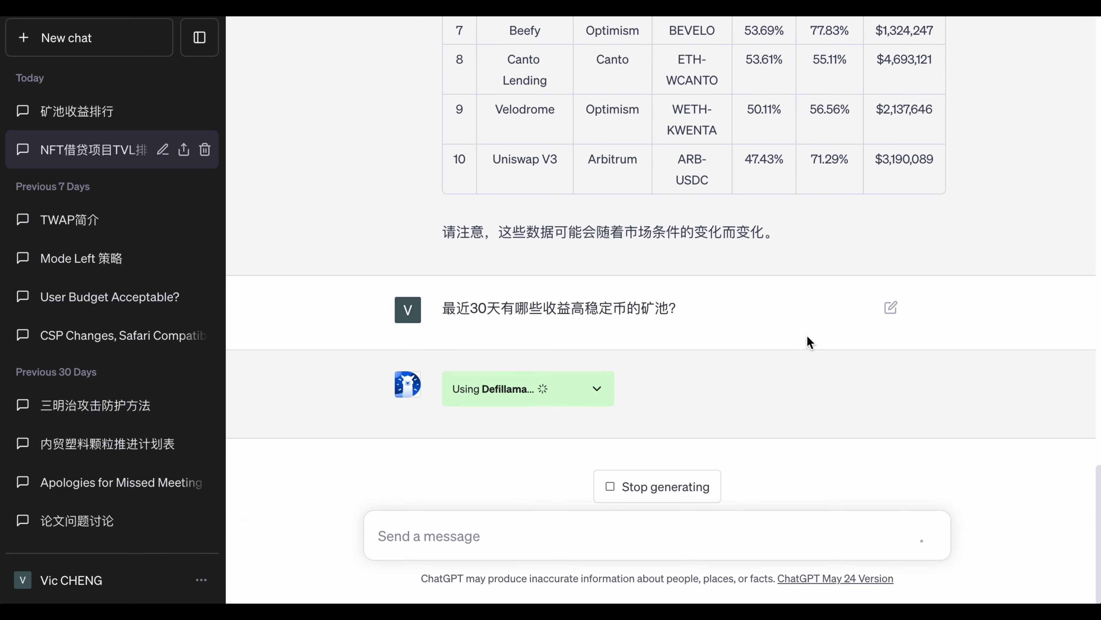
{"action": "scroll", "coordinate": [807, 343], "scroll_direction": "up", "scroll_amount": 15}
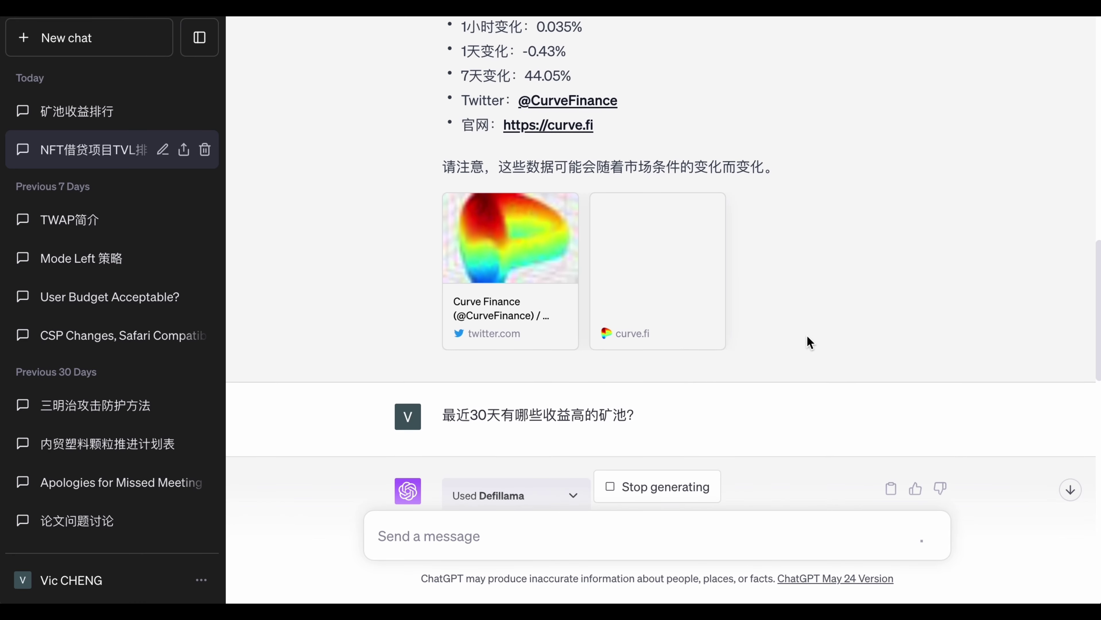
{"action": "scroll", "coordinate": [810, 339], "scroll_direction": "down", "scroll_amount": 20}
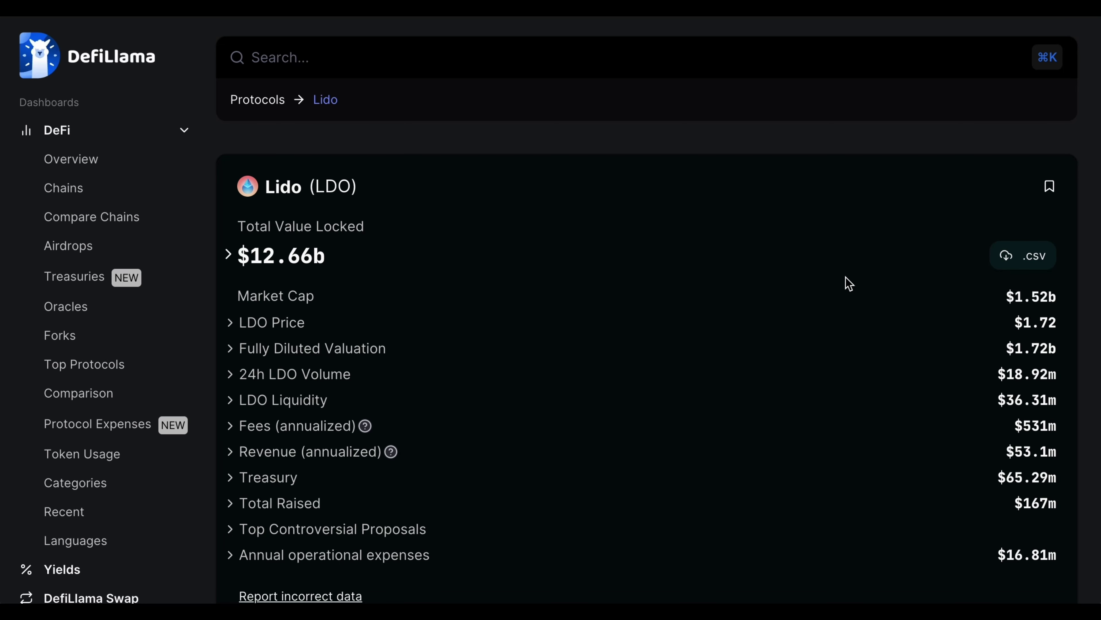
Step: Switch to the DefiLlama site and look over the Lido page's metrics, TVL chart, protocol information and news
{"action": "scroll", "coordinate": [666, 334], "scroll_direction": "down", "scroll_amount": 9}
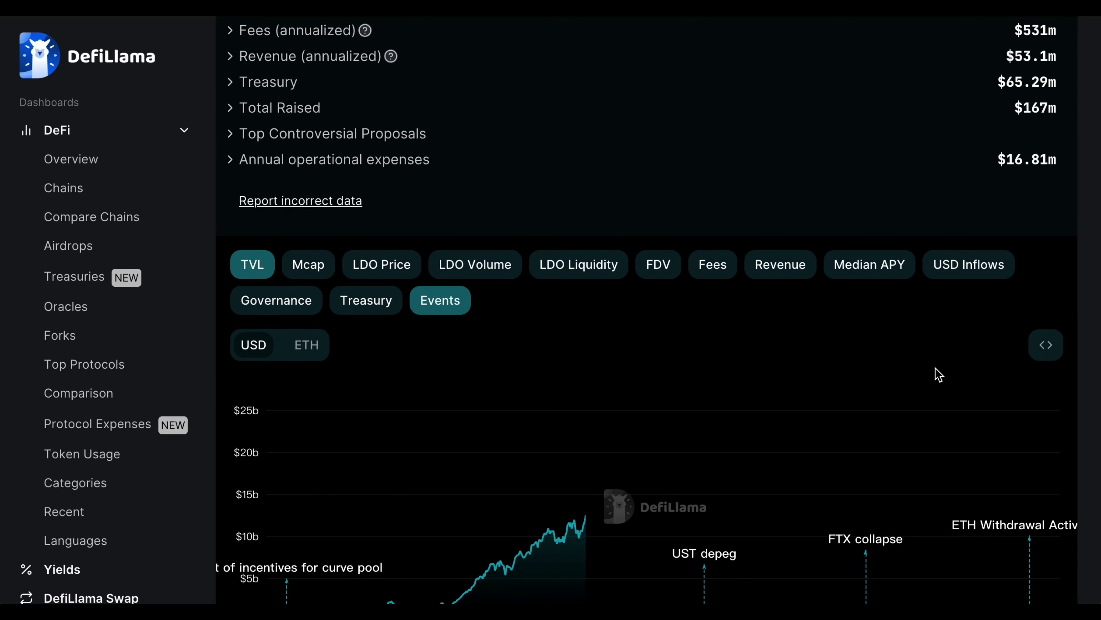
{"action": "scroll", "coordinate": [934, 374], "scroll_direction": "down", "scroll_amount": 9}
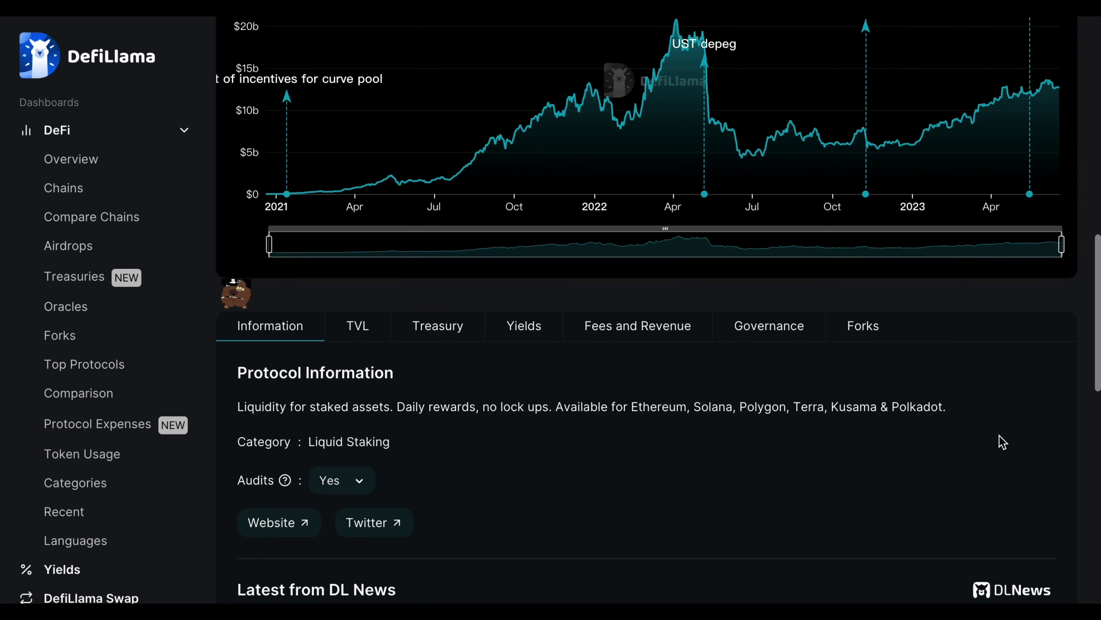
{"action": "scroll", "coordinate": [1000, 443], "scroll_direction": "down", "scroll_amount": 8}
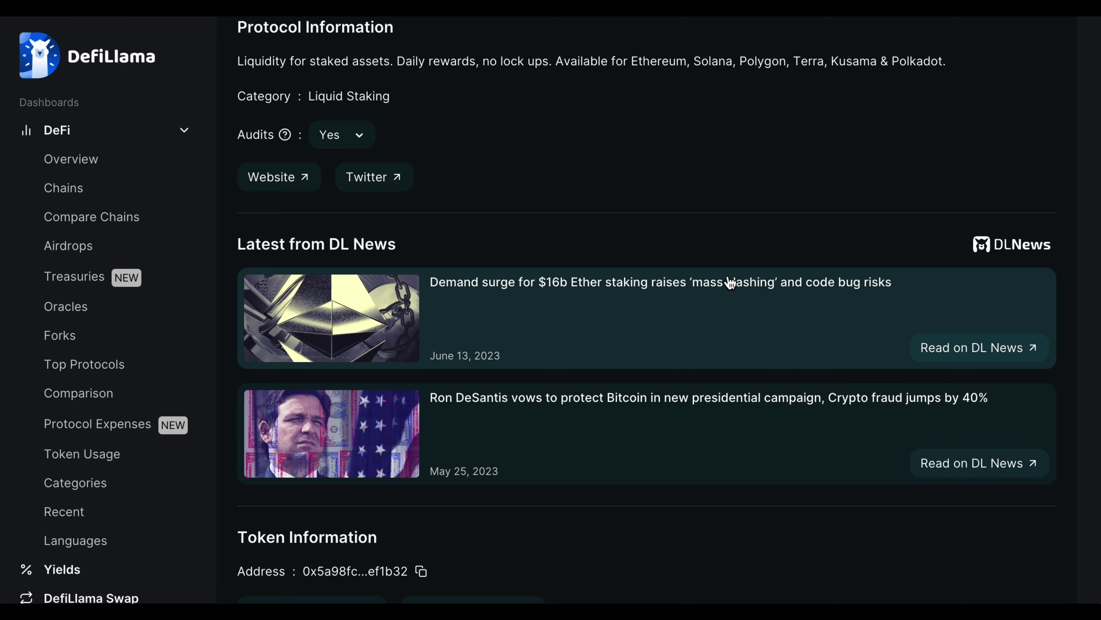
Step: Open DefiLlama's DeFi overview and examine the TVL chart and the columns of the Protocol Rankings table
{"action": "left_click", "coordinate": [130, 170]}
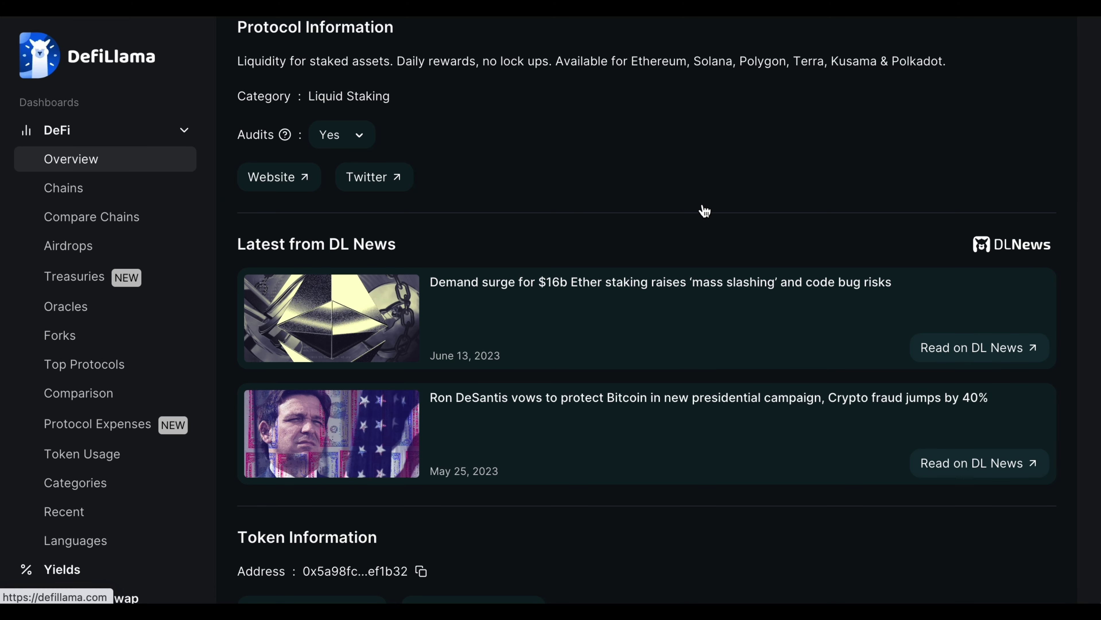
{"action": "scroll", "coordinate": [847, 304], "scroll_direction": "down", "scroll_amount": 6}
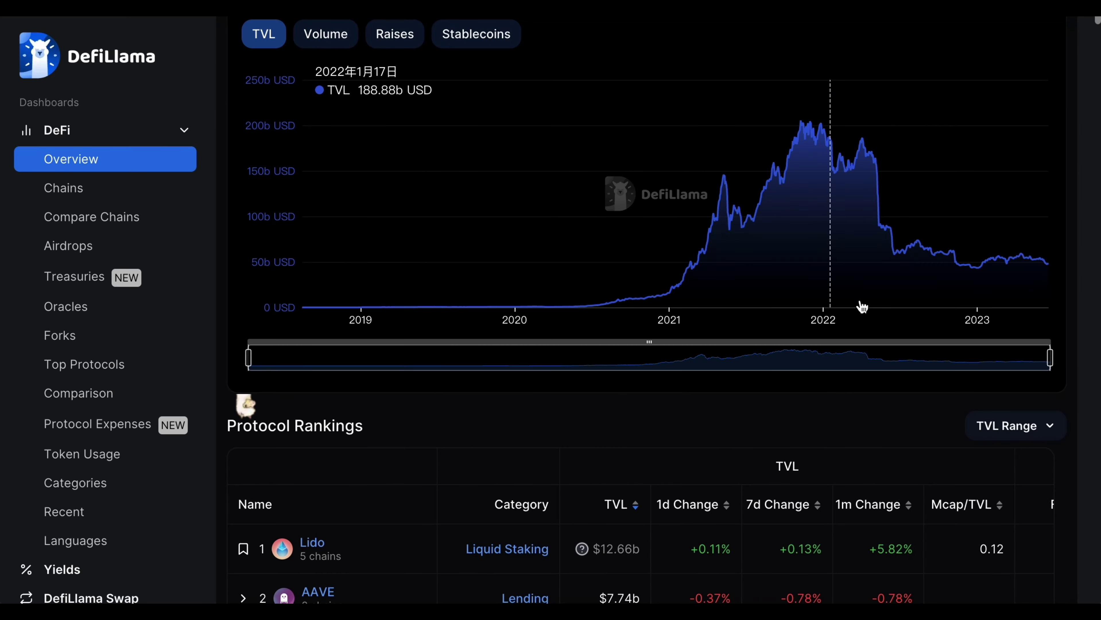
{"action": "scroll", "coordinate": [890, 454], "scroll_direction": "down", "scroll_amount": 5}
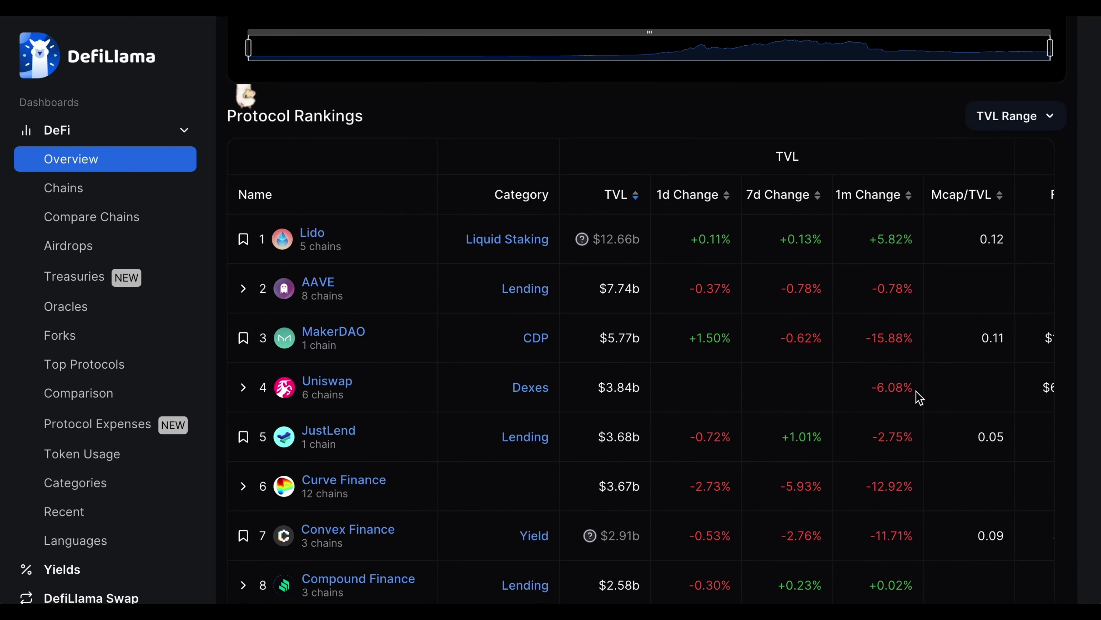
{"action": "scroll", "coordinate": [919, 397], "scroll_direction": "right", "scroll_amount": 5}
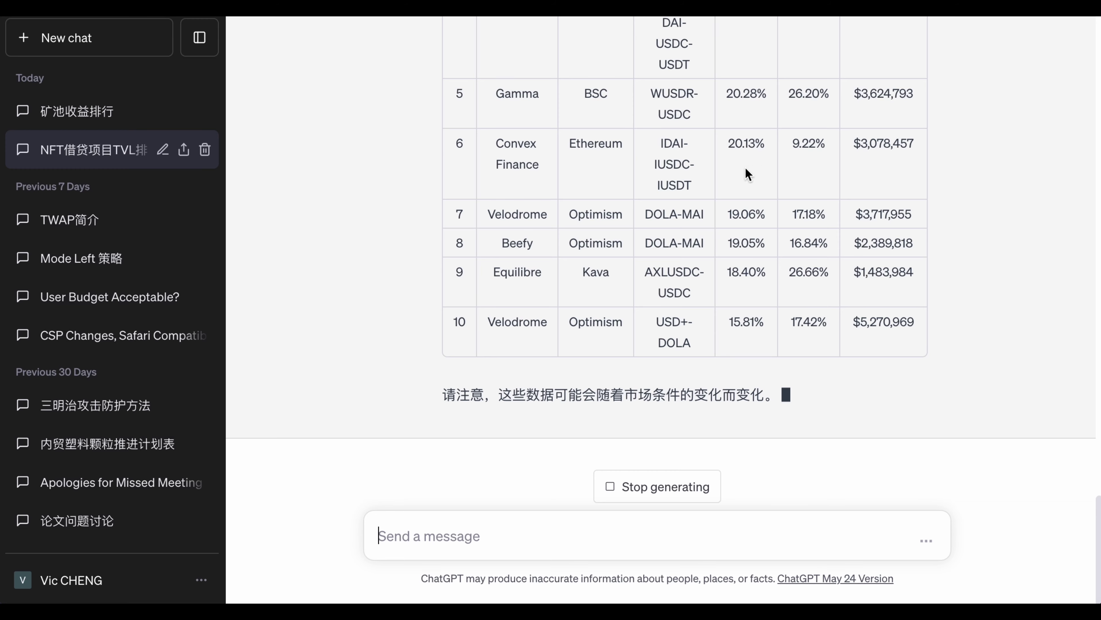
Step: Return to ChatGPT, look over the stablecoin pool table, and check the enabled plugin at the start of the chat
{"action": "scroll", "coordinate": [999, 295], "scroll_direction": "up", "scroll_amount": 2}
{"action": "scroll", "coordinate": [998, 294], "scroll_direction": "up", "scroll_amount": 4}
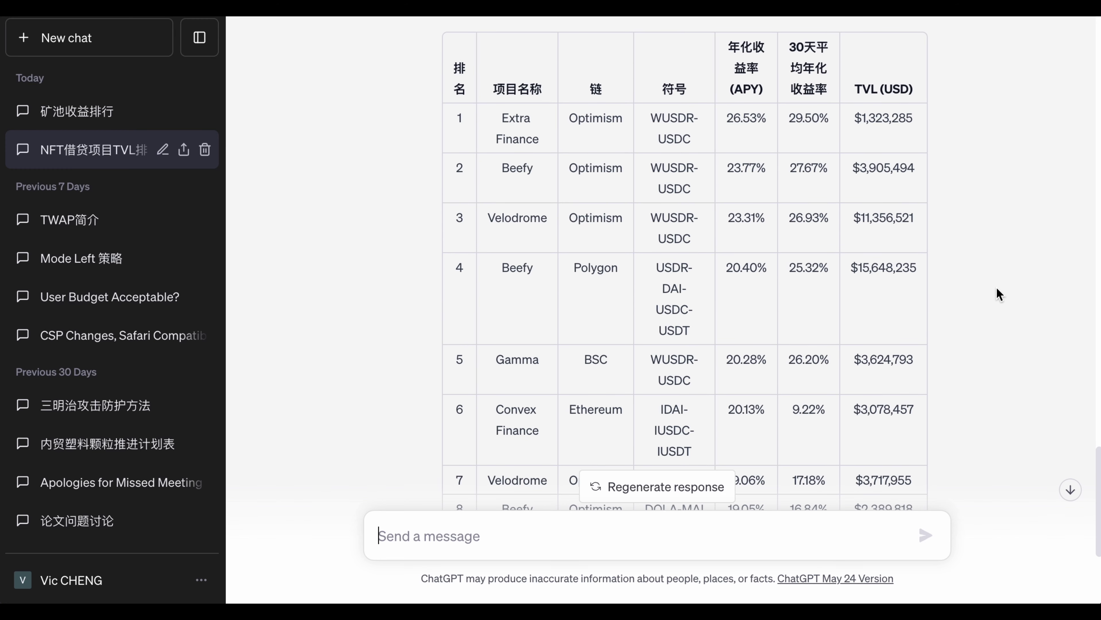
{"action": "scroll", "coordinate": [1004, 294], "scroll_direction": "up", "scroll_amount": 15}
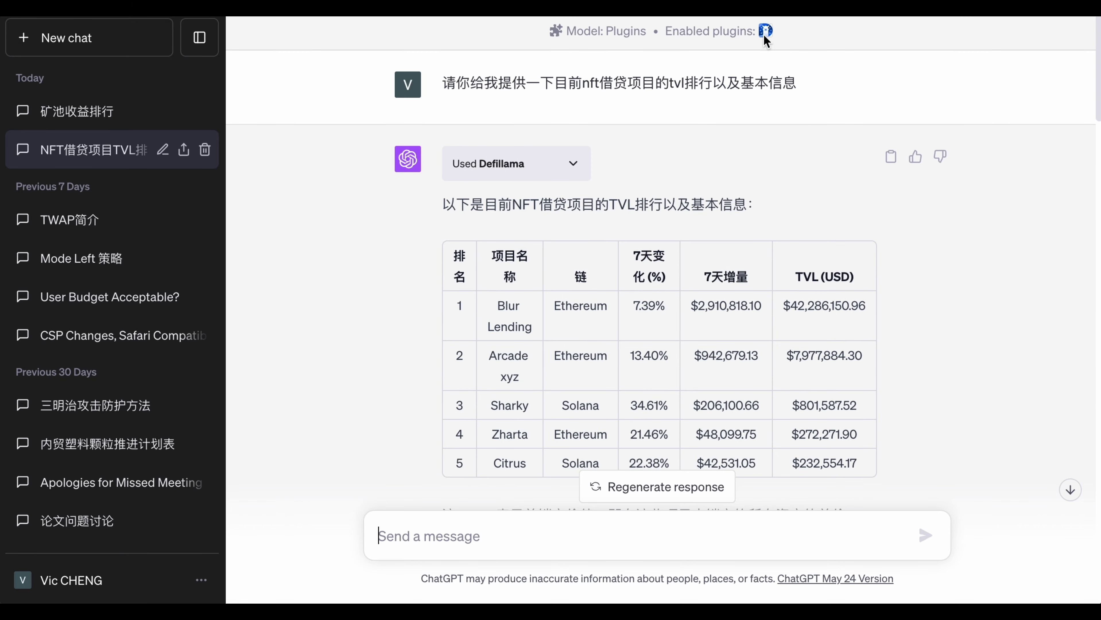
{"action": "scroll", "coordinate": [764, 321], "scroll_direction": "down", "scroll_amount": 20}
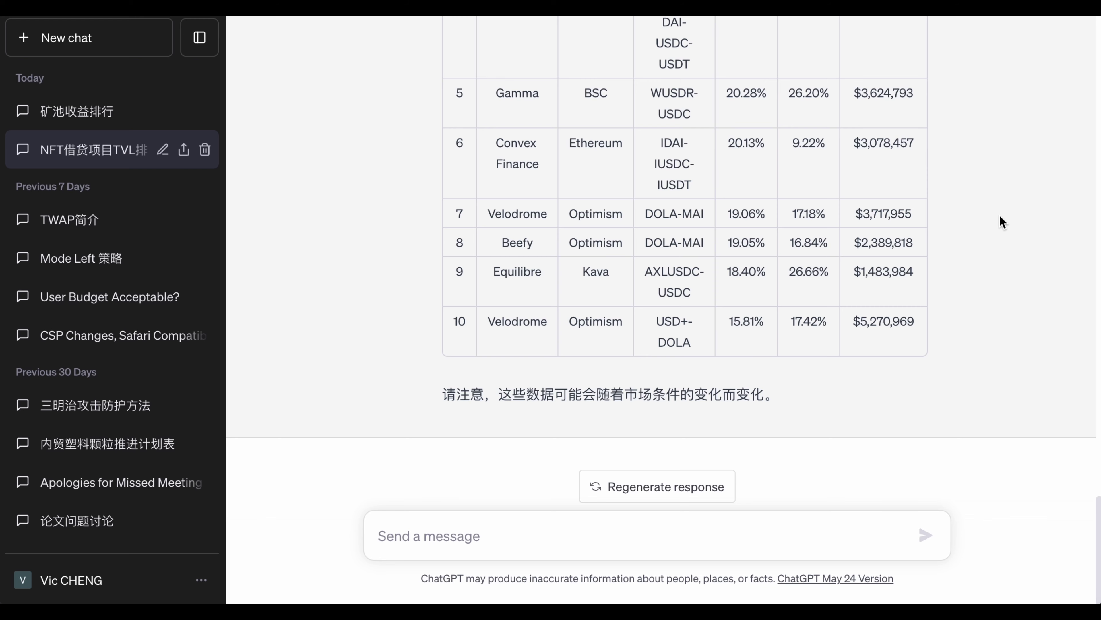
Step: Review the stablecoin pool question and Defillama's full answer table for the last 30 days
{"action": "scroll", "coordinate": [1000, 215], "scroll_direction": "up", "scroll_amount": 8}
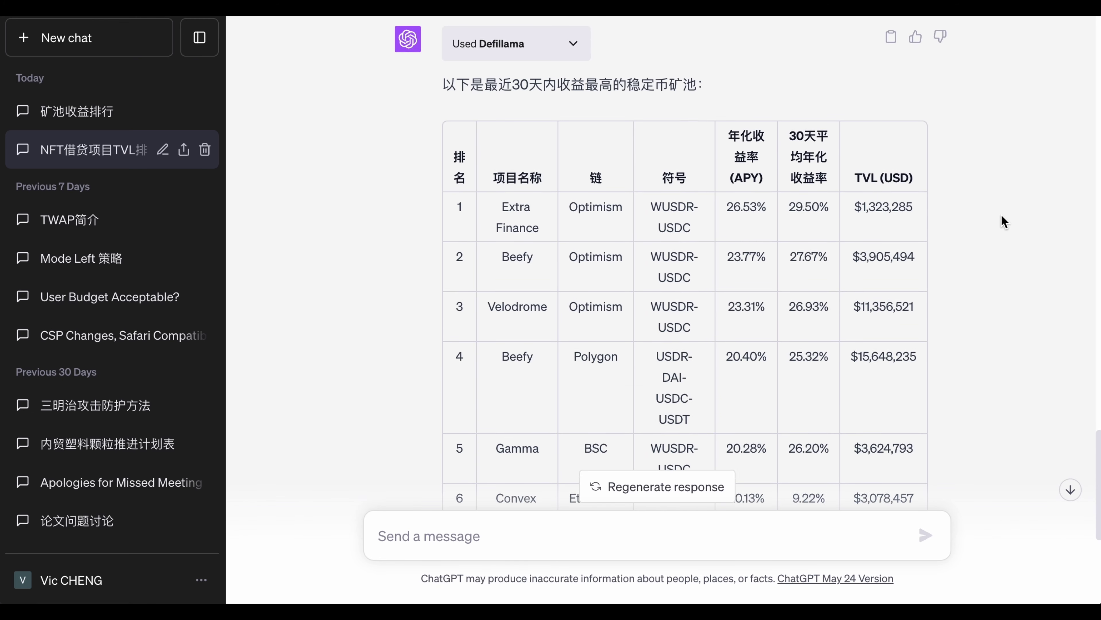
{"action": "scroll", "coordinate": [1003, 222], "scroll_direction": "up", "scroll_amount": 2}
{"action": "scroll", "coordinate": [1003, 222], "scroll_direction": "up", "scroll_amount": 3}
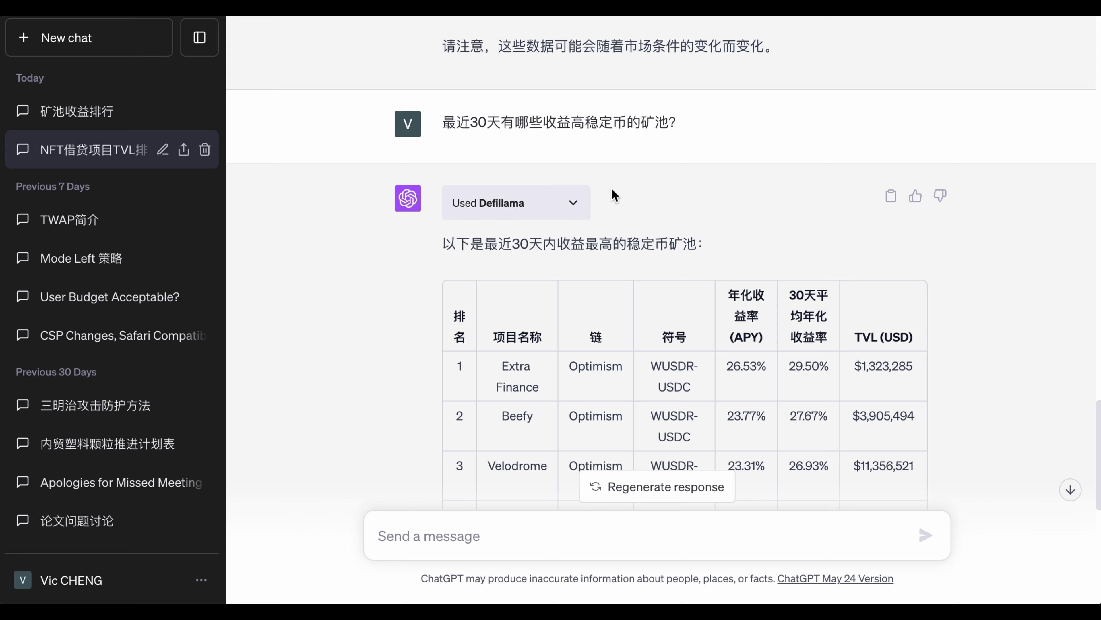
{"action": "left_click_drag", "start_coordinate": [443, 122], "coordinate": [673, 123]}
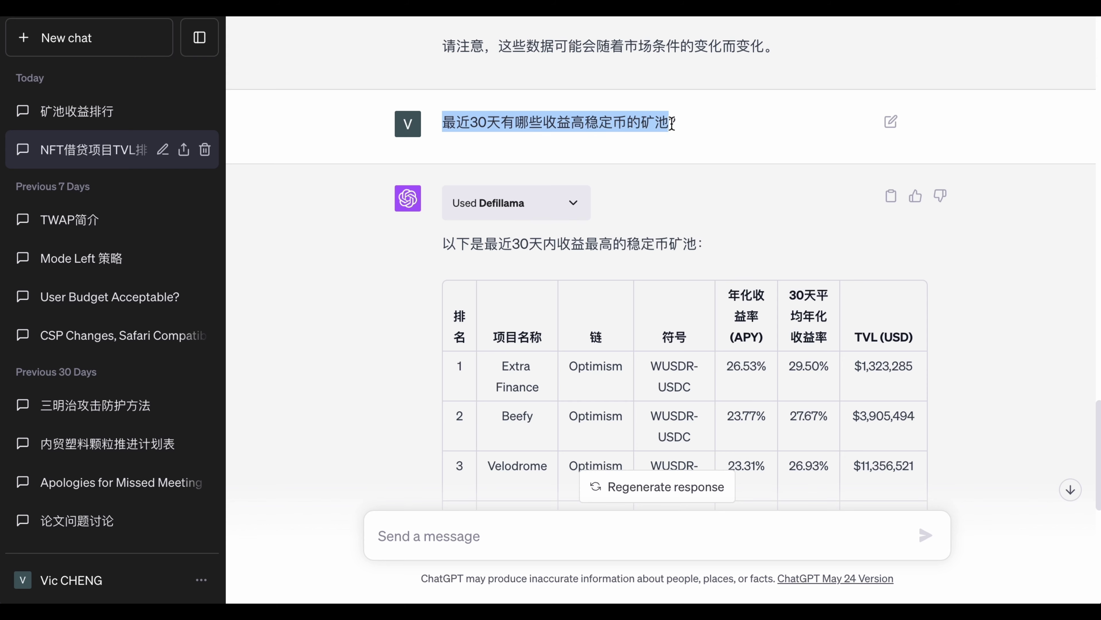
{"action": "left_click", "coordinate": [736, 135]}
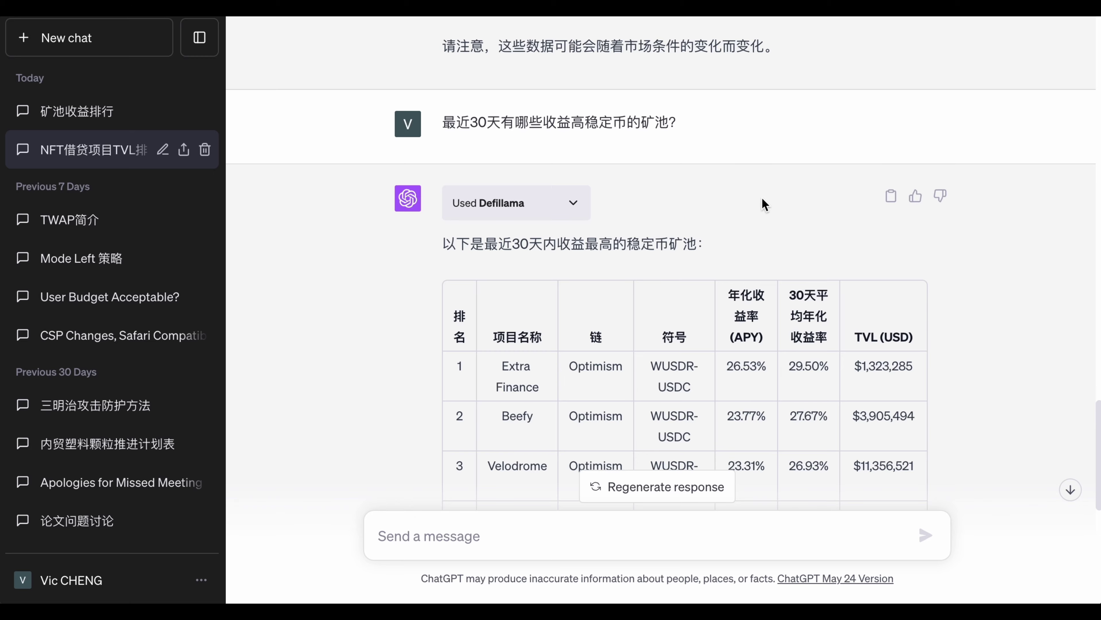
{"action": "scroll", "coordinate": [767, 198], "scroll_direction": "down", "scroll_amount": 15}
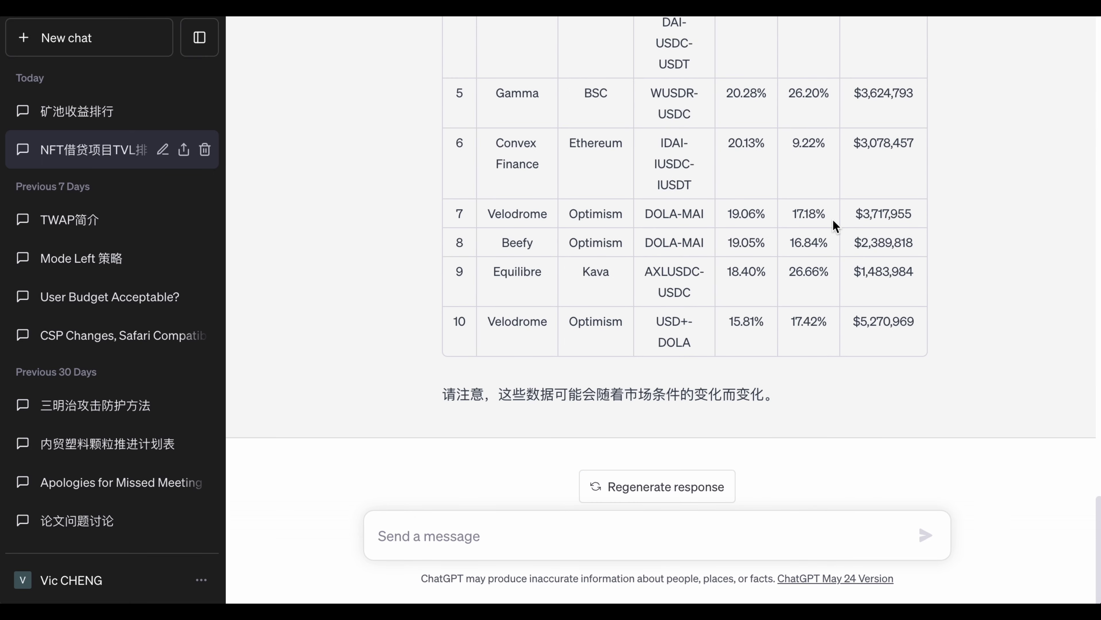
Step: Switch back to DefiLlama's overview and check the fees, revenue and volume columns of the Protocol Rankings
{"action": "scroll", "coordinate": [839, 222], "scroll_direction": "up", "scroll_amount": 20}
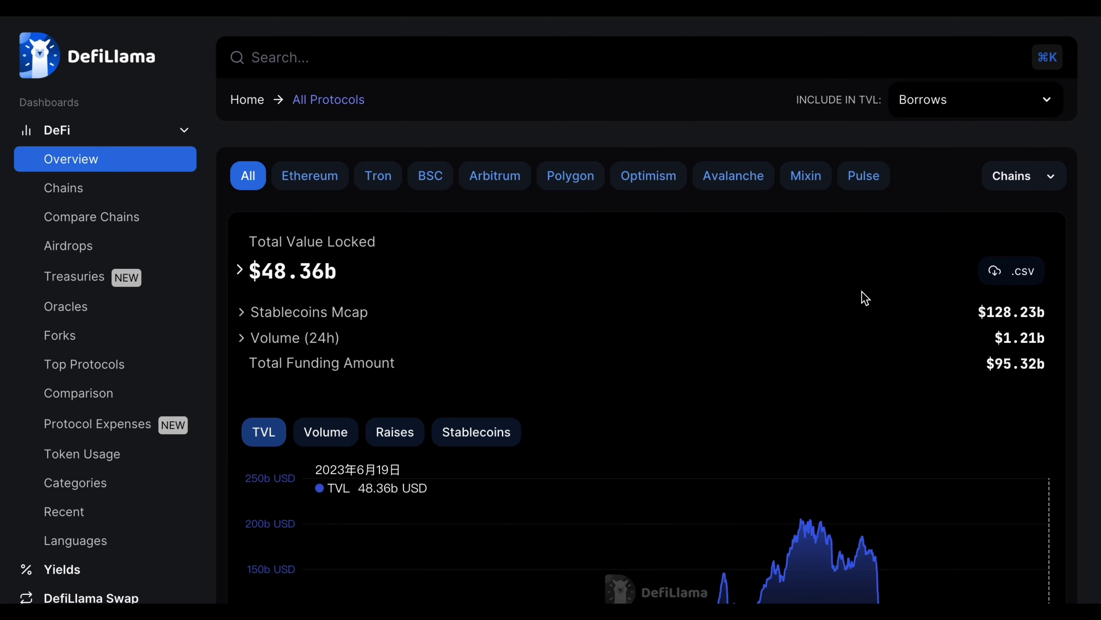
{"action": "scroll", "coordinate": [890, 296], "scroll_direction": "down", "scroll_amount": 8}
{"action": "scroll", "coordinate": [1086, 255], "scroll_direction": "down", "scroll_amount": 7}
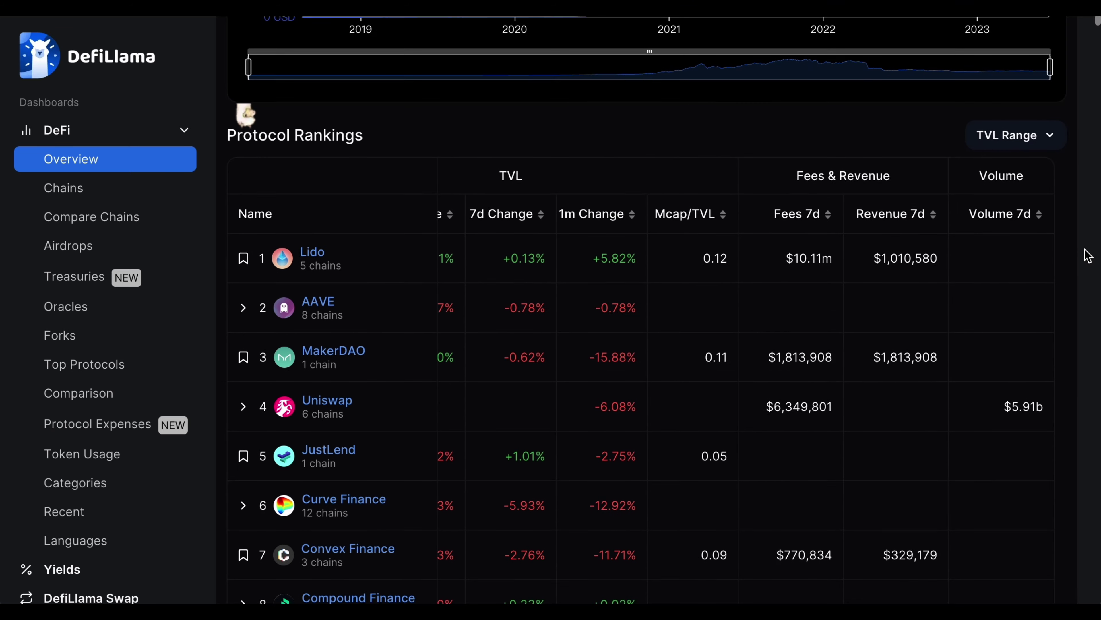
Step: Return to ChatGPT and check the Plugins option among the beta features in the settings, then close them
{"action": "scroll", "coordinate": [854, 320], "scroll_direction": "down", "scroll_amount": 5}
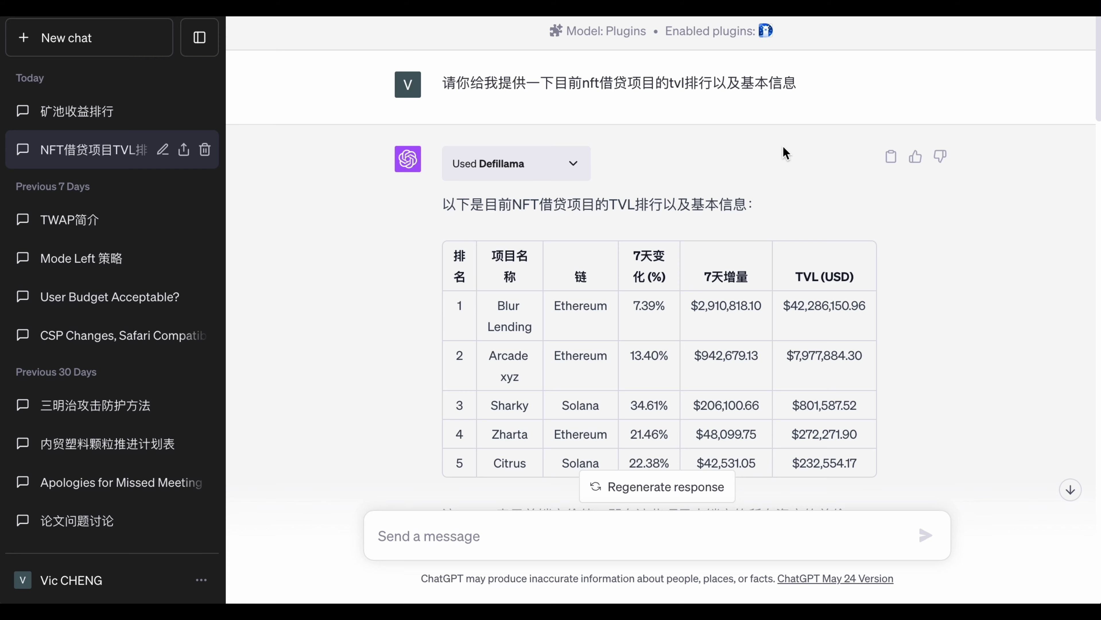
{"action": "left_click", "coordinate": [200, 581]}
{"action": "left_click", "coordinate": [91, 479]}
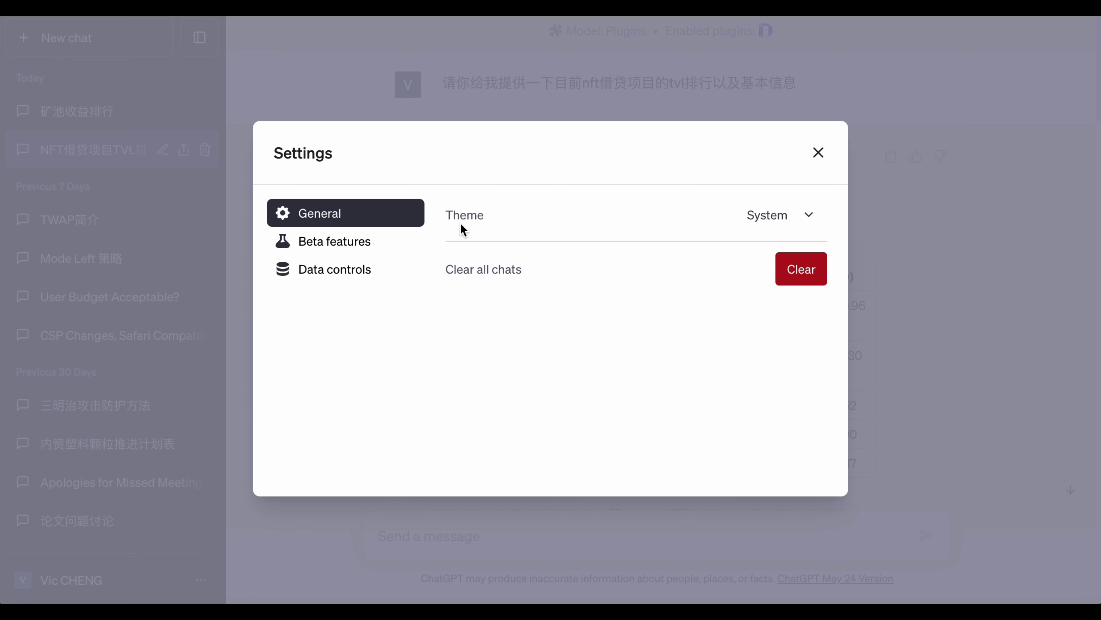
{"action": "left_click", "coordinate": [331, 250]}
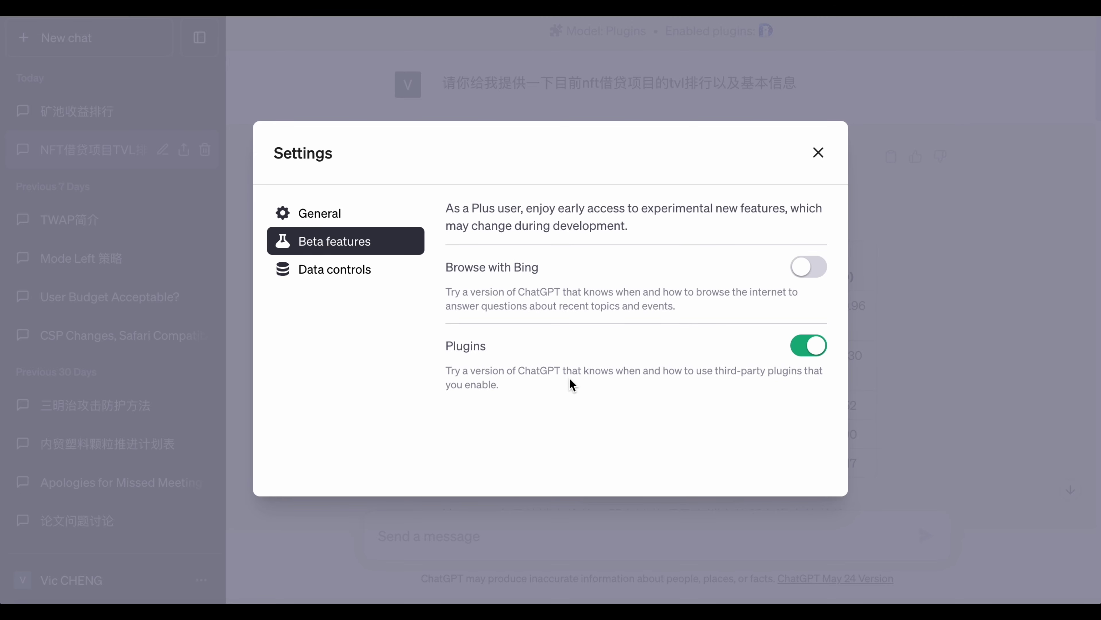
{"action": "left_click", "coordinate": [818, 154]}
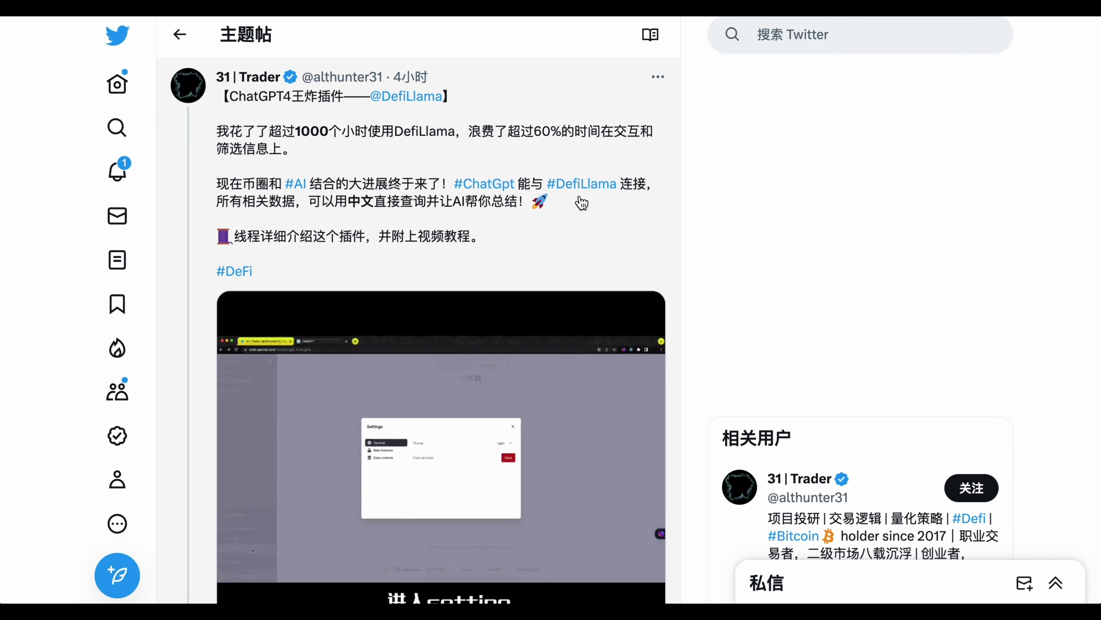
Step: Switch to the Twitter thread about the DefiLlama plugin, follow its author, and look through the thread's posts
{"action": "scroll", "coordinate": [582, 203], "scroll_direction": "down", "scroll_amount": 20}
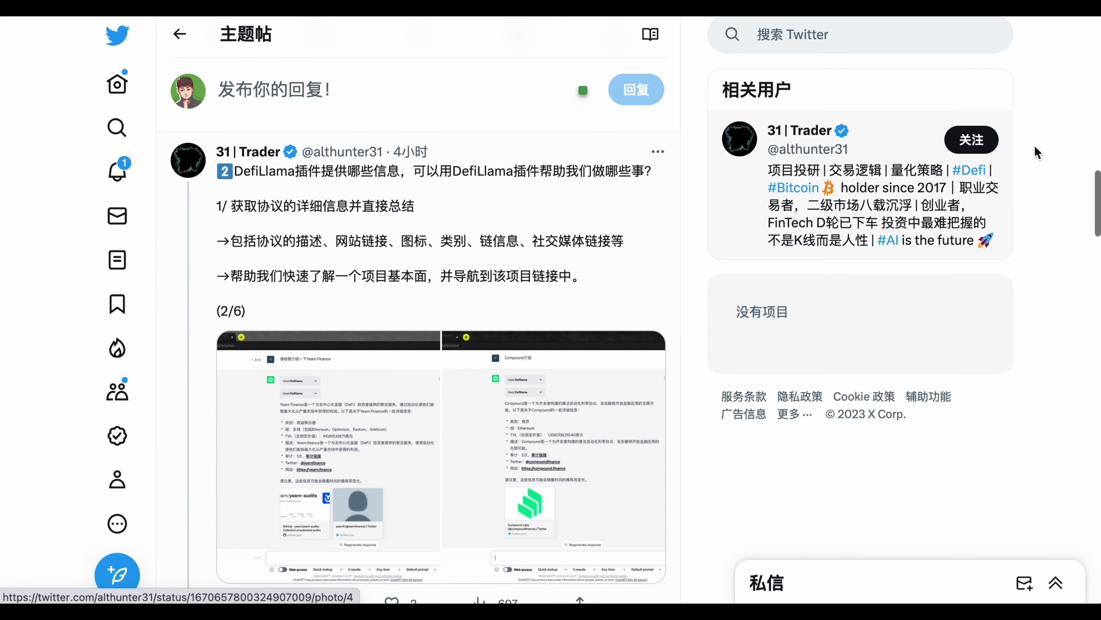
{"action": "left_click", "coordinate": [972, 139]}
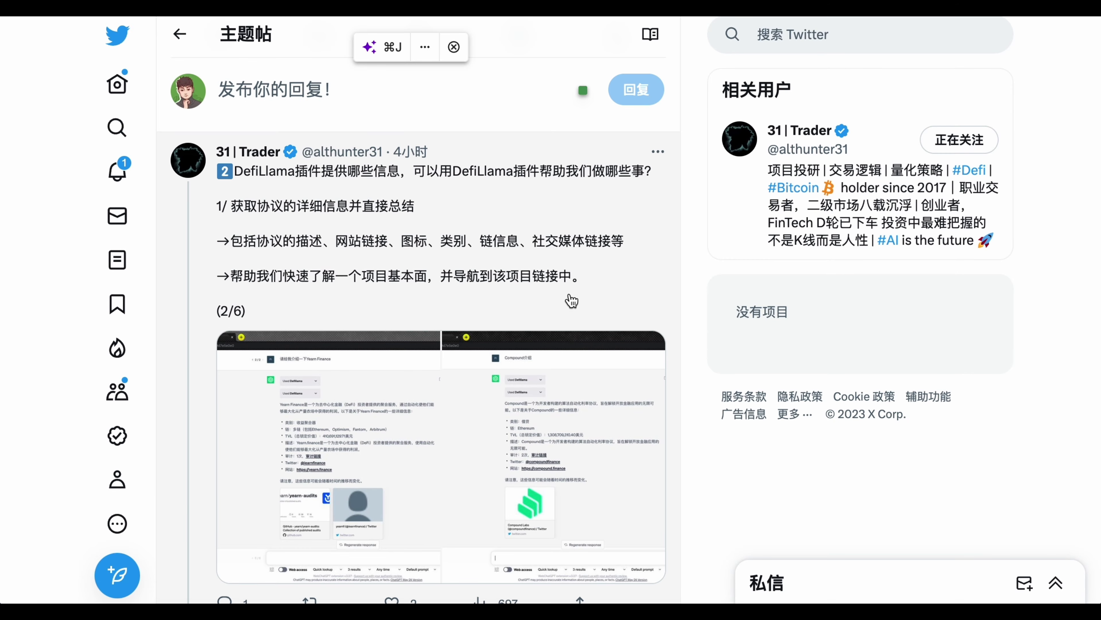
{"action": "scroll", "coordinate": [640, 262], "scroll_direction": "down", "scroll_amount": 15}
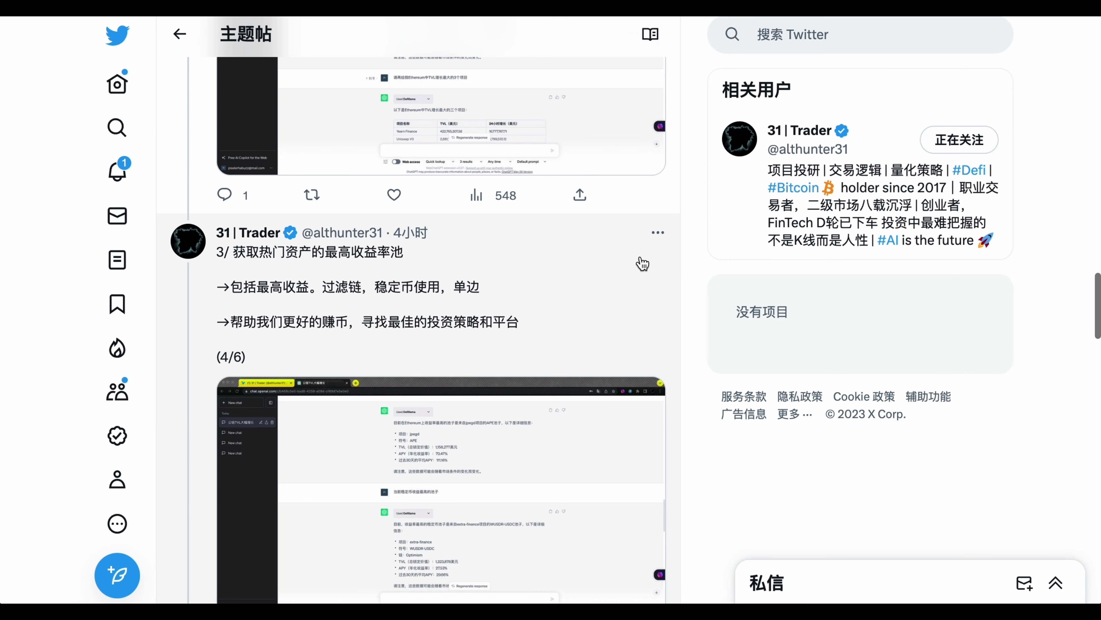
{"action": "scroll", "coordinate": [641, 264], "scroll_direction": "down", "scroll_amount": 20}
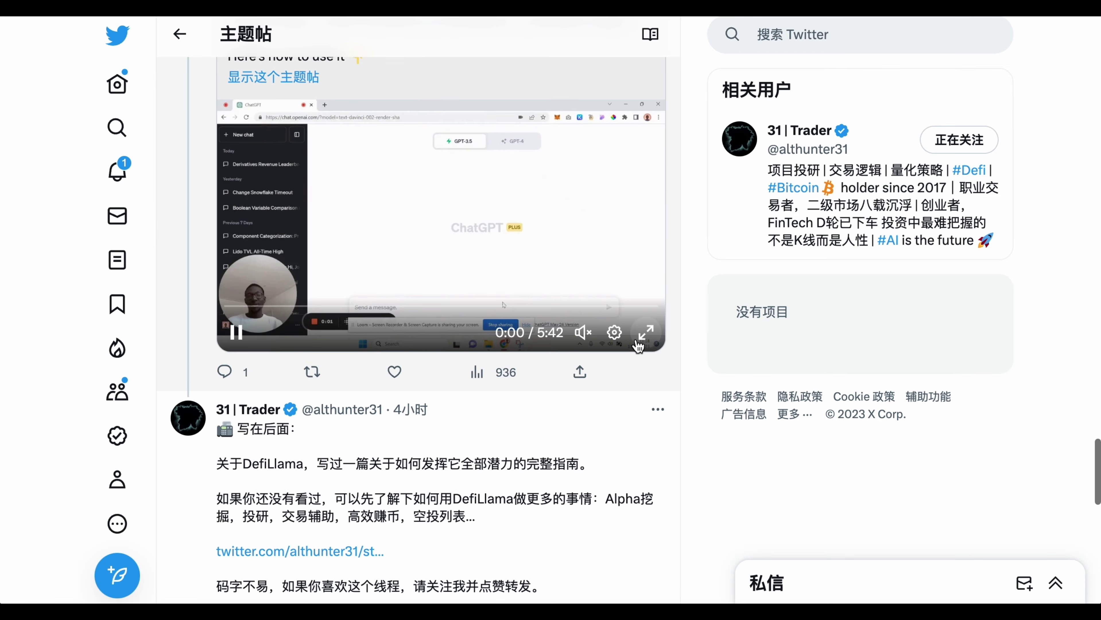
{"action": "scroll", "coordinate": [673, 382], "scroll_direction": "up", "scroll_amount": 10}
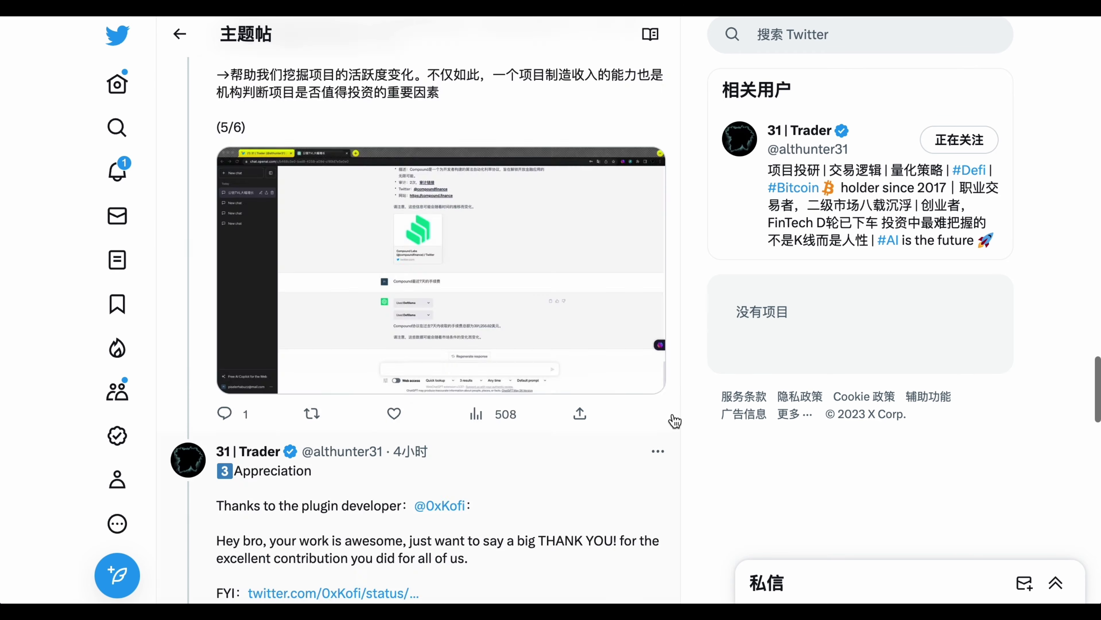
{"action": "scroll", "coordinate": [675, 420], "scroll_direction": "up", "scroll_amount": 20}
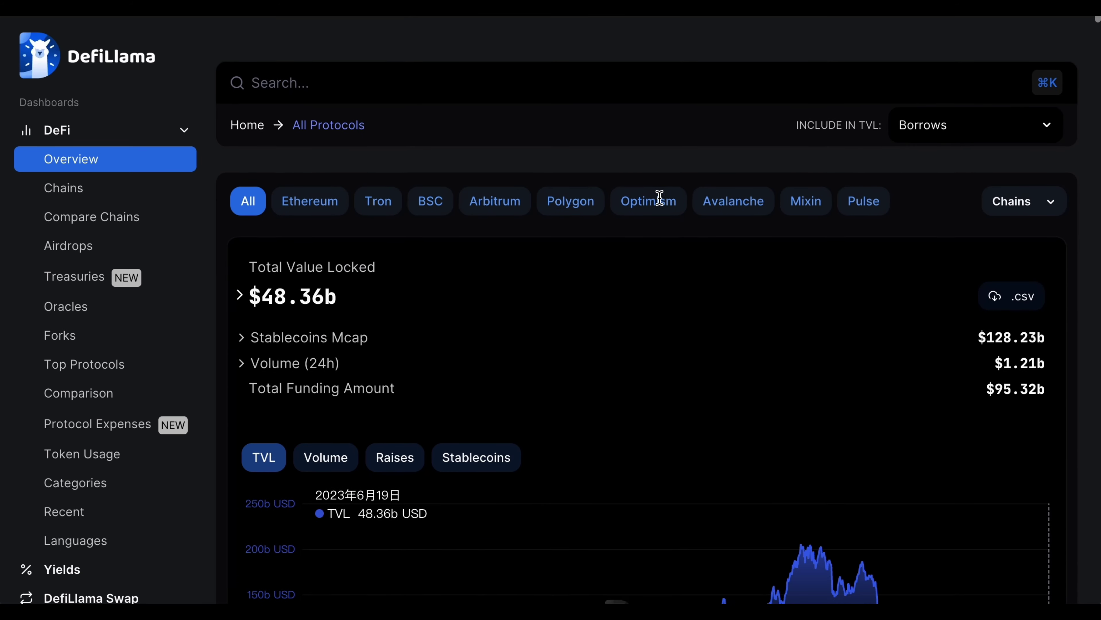
Step: Go back to DefiLlama's overview and look over the TVL chart and the Protocol Rankings from Lido to Balancer
{"action": "scroll", "coordinate": [799, 275], "scroll_direction": "down", "scroll_amount": 5}
{"action": "scroll", "coordinate": [809, 287], "scroll_direction": "down", "scroll_amount": 1}
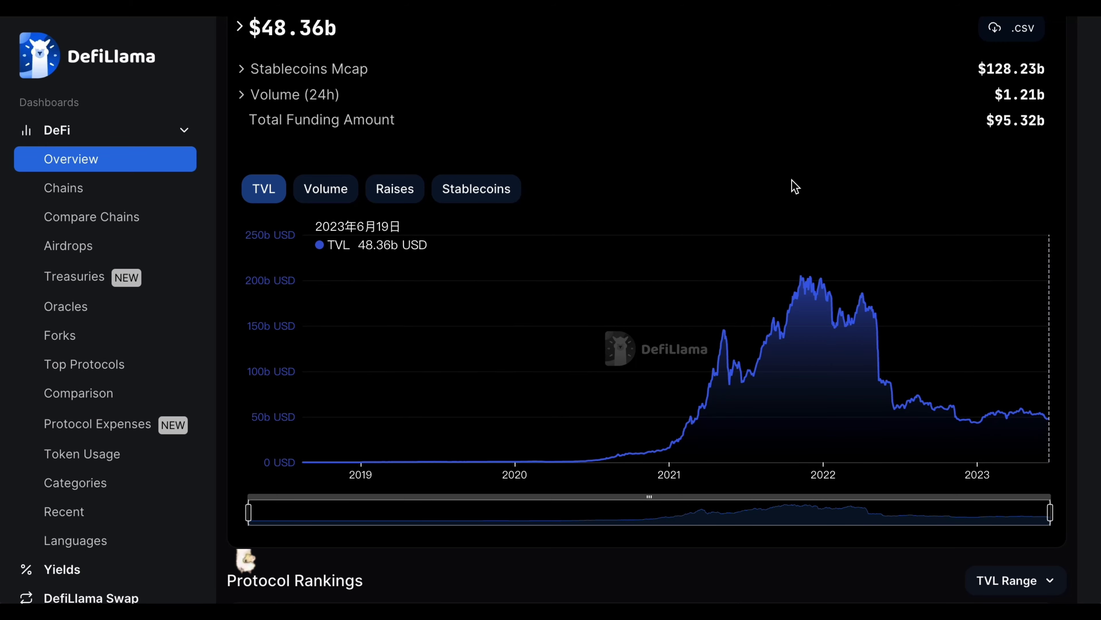
{"action": "scroll", "coordinate": [791, 186], "scroll_direction": "down", "scroll_amount": 5}
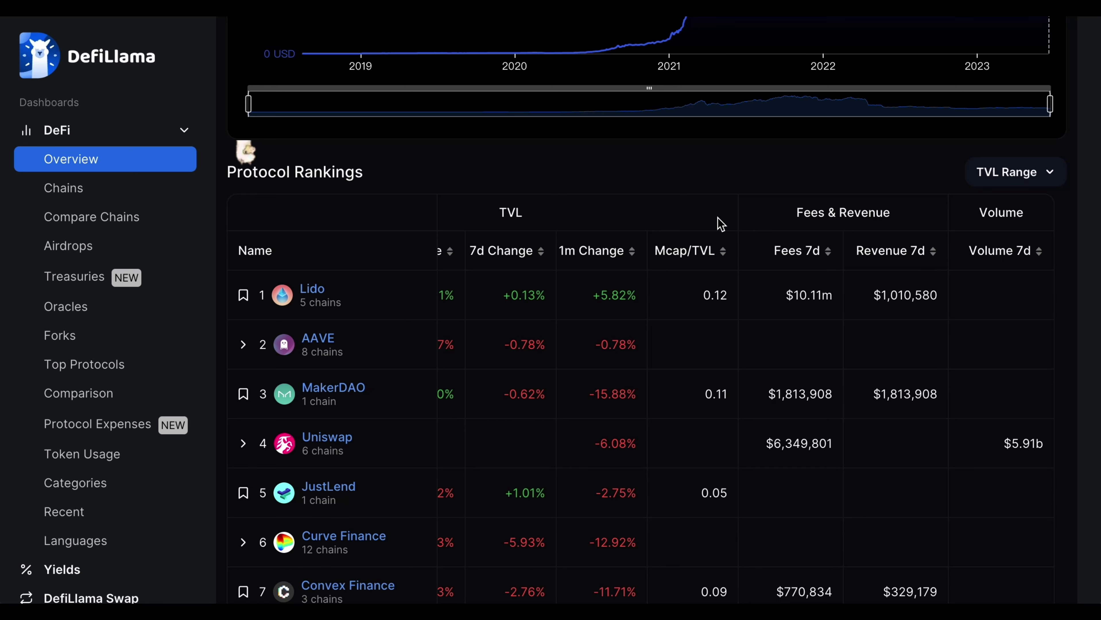
{"action": "scroll", "coordinate": [775, 228], "scroll_direction": "down", "scroll_amount": 5}
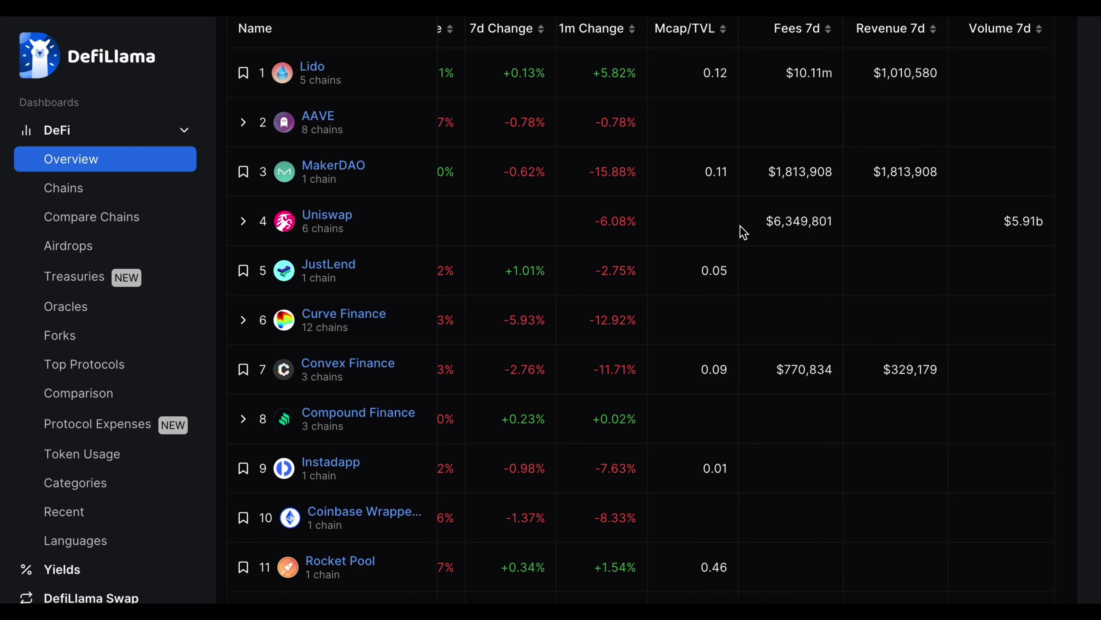
{"action": "scroll", "coordinate": [742, 231], "scroll_direction": "down", "scroll_amount": 4}
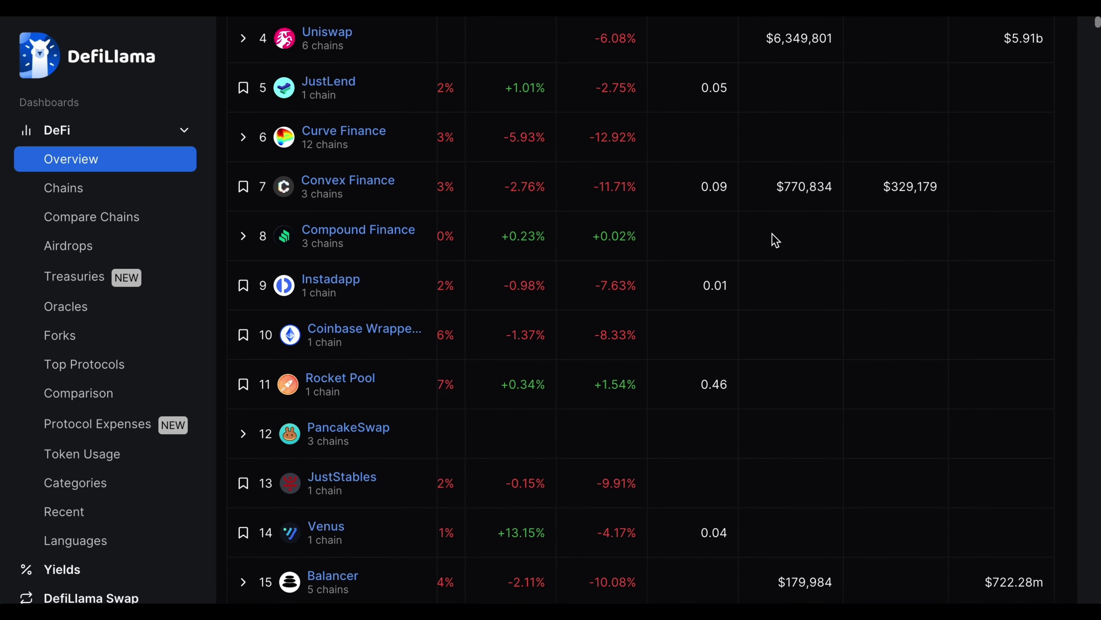
{"action": "scroll", "coordinate": [787, 238], "scroll_direction": "up", "scroll_amount": 5}
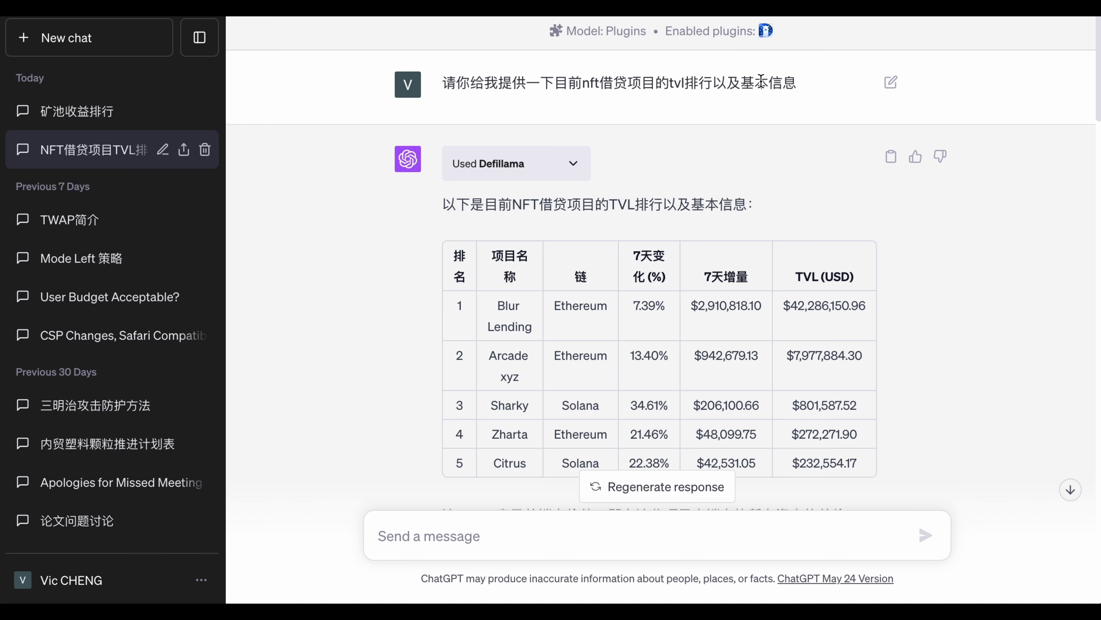
Step: Return to ChatGPT and review Defillama's answers on the NFT lending TVL ranking and the 30-day stablecoin pools
{"action": "scroll", "coordinate": [784, 275], "scroll_direction": "down", "scroll_amount": 15}
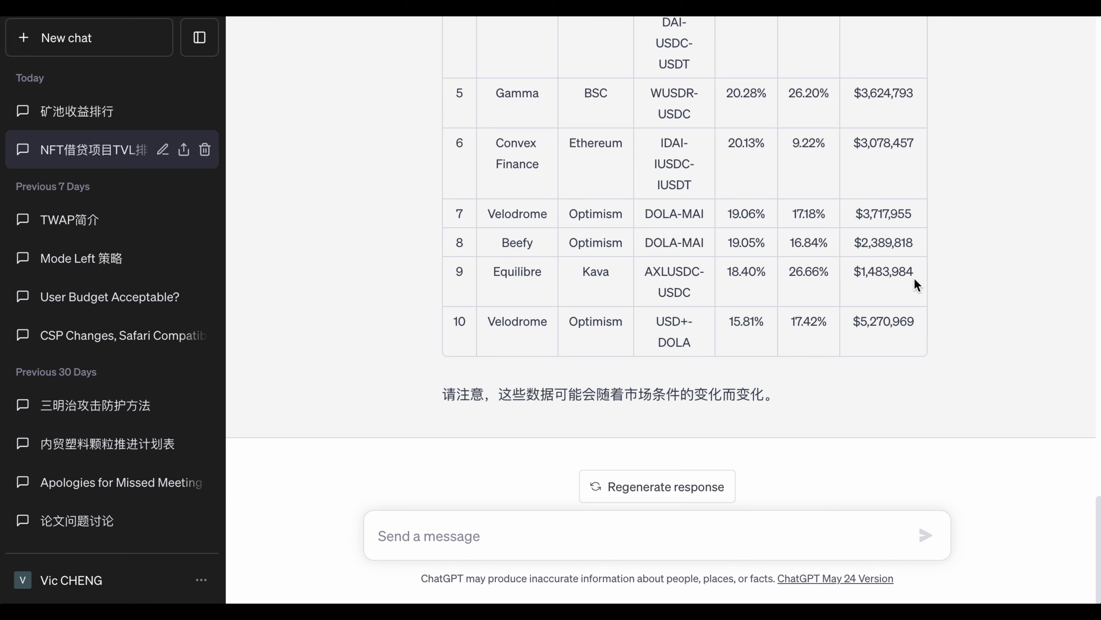
{"action": "scroll", "coordinate": [1014, 287], "scroll_direction": "up", "scroll_amount": 7}
{"action": "scroll", "coordinate": [1014, 281], "scroll_direction": "up", "scroll_amount": 10}
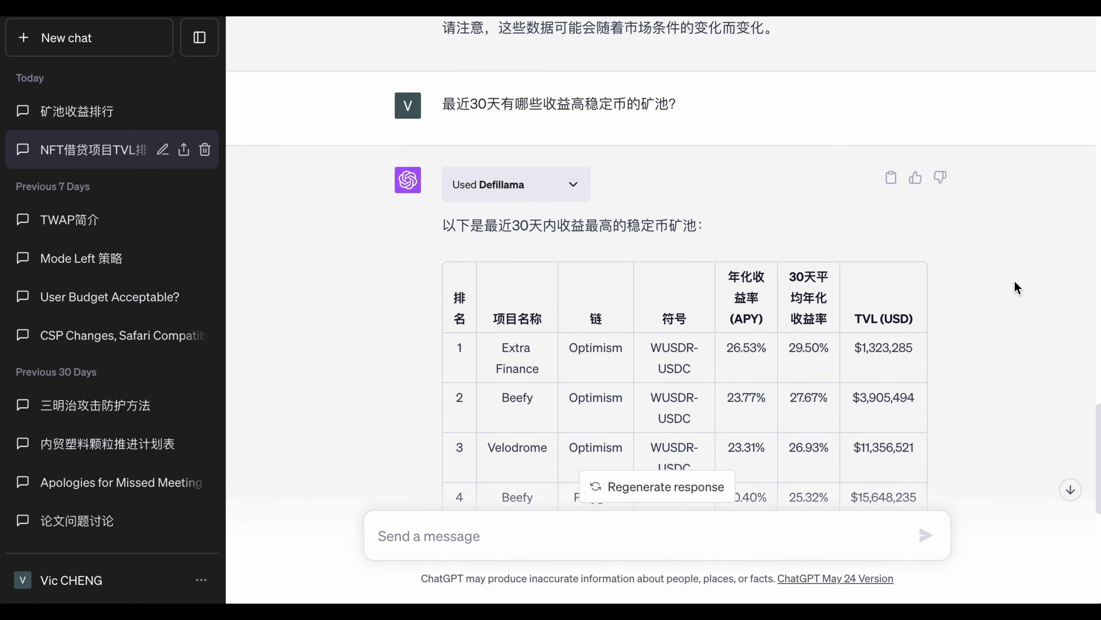
{"action": "scroll", "coordinate": [1017, 287], "scroll_direction": "up", "scroll_amount": 15}
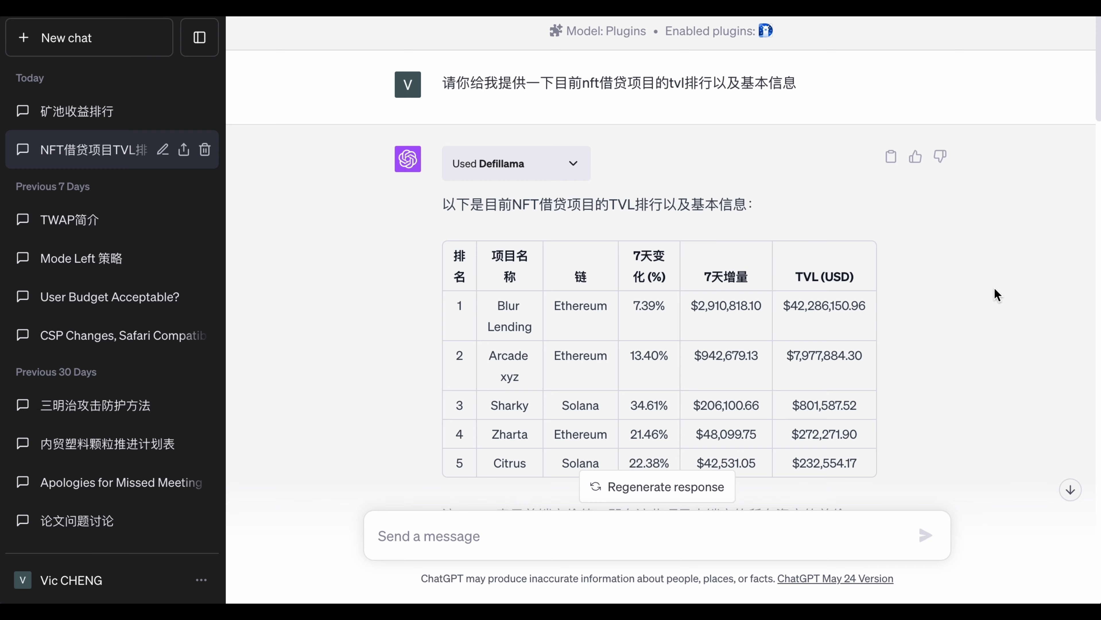
{"action": "scroll", "coordinate": [997, 296], "scroll_direction": "down", "scroll_amount": 20}
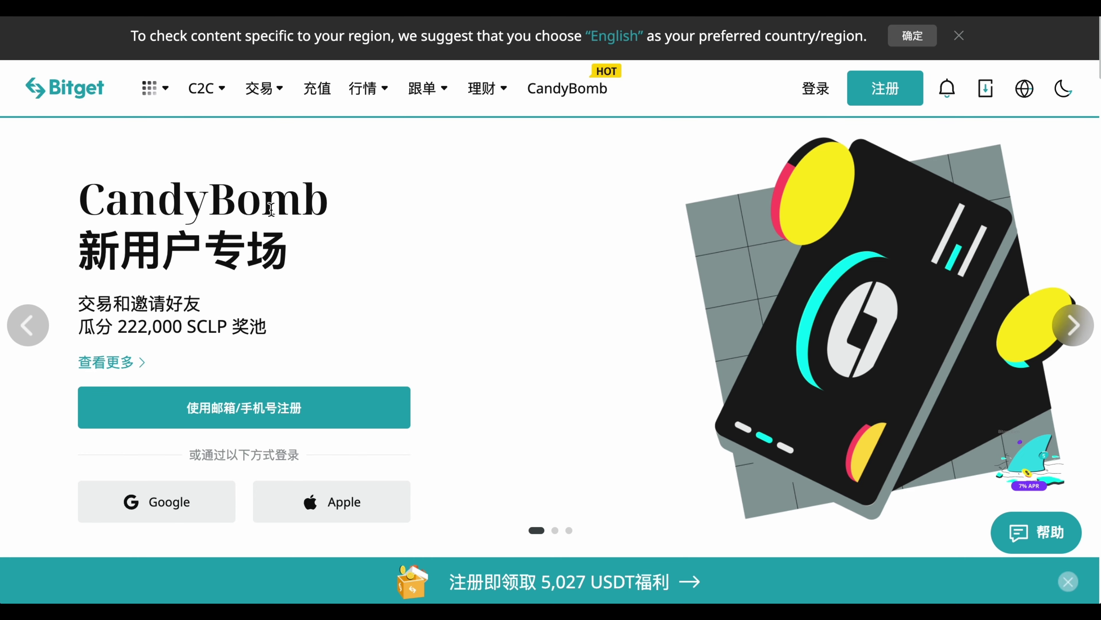
{"action": "scroll", "coordinate": [271, 209], "scroll_direction": "up", "scroll_amount": 1}
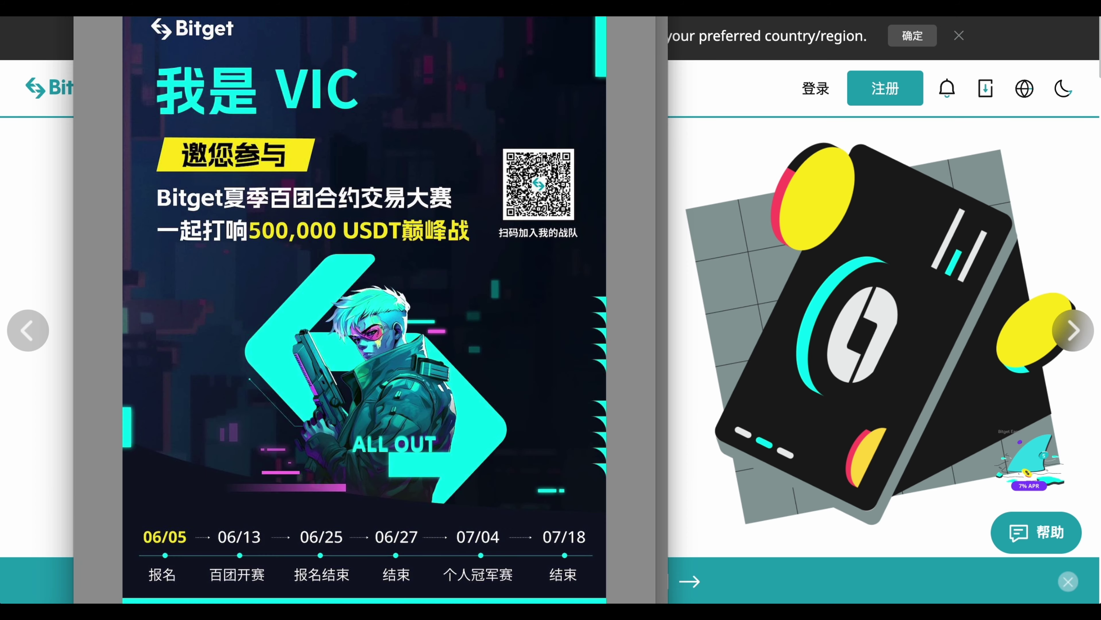